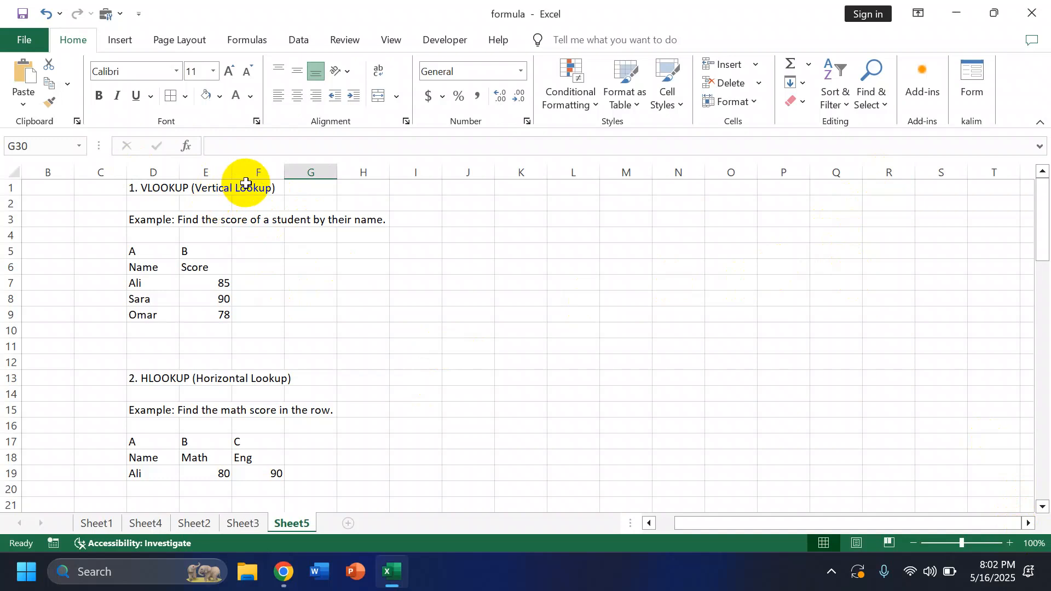
Step: In G7, enter a VLOOKUP formula that looks up F7 in D6:E9 and returns column 2 with an exact match (FALSE)
click(302, 283)
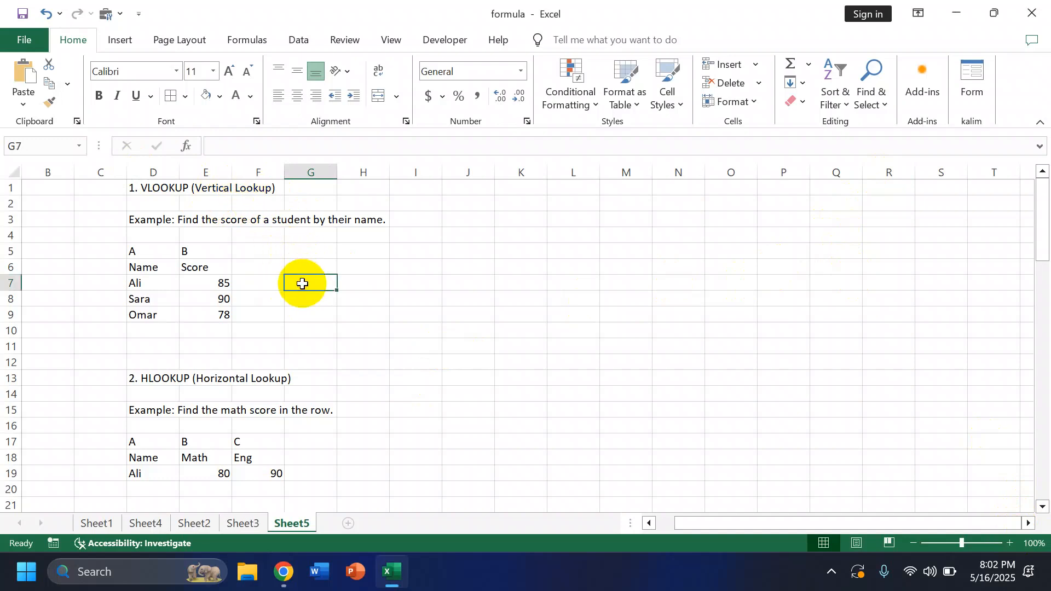
text(=)
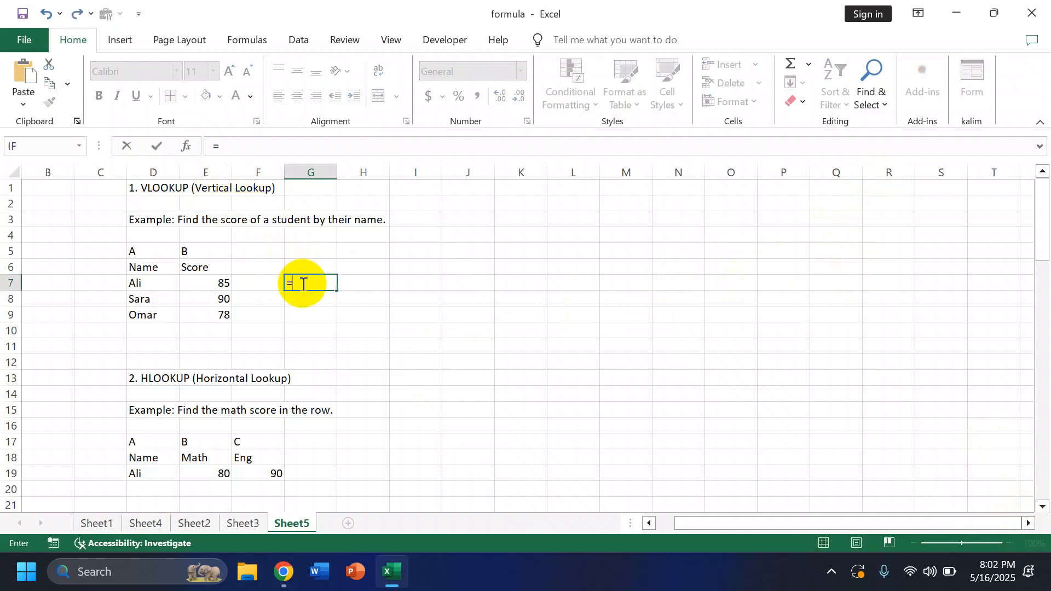
text(va)
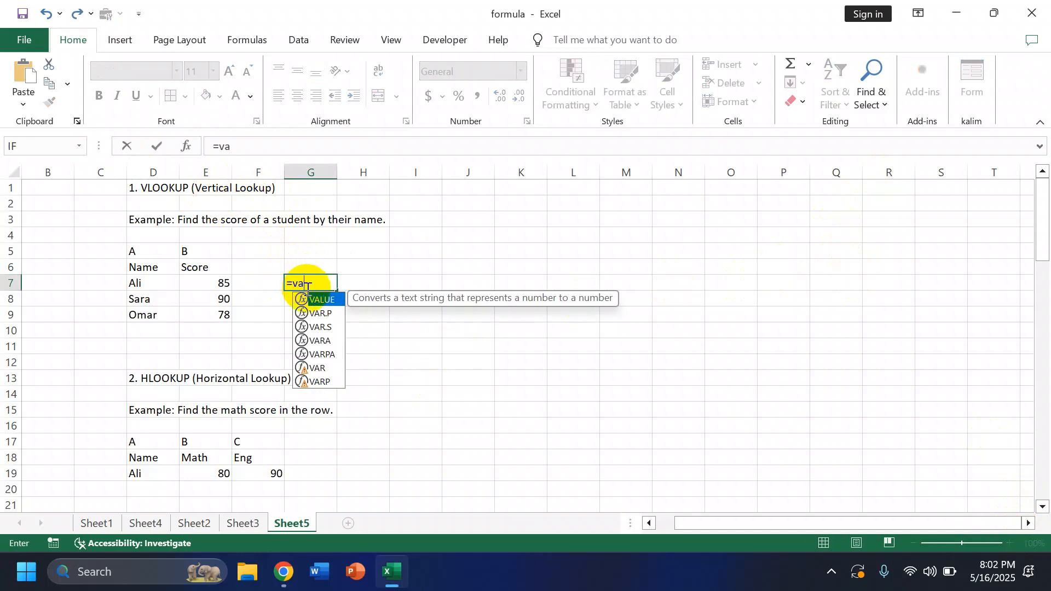
key(BackSpace)
text(lo)
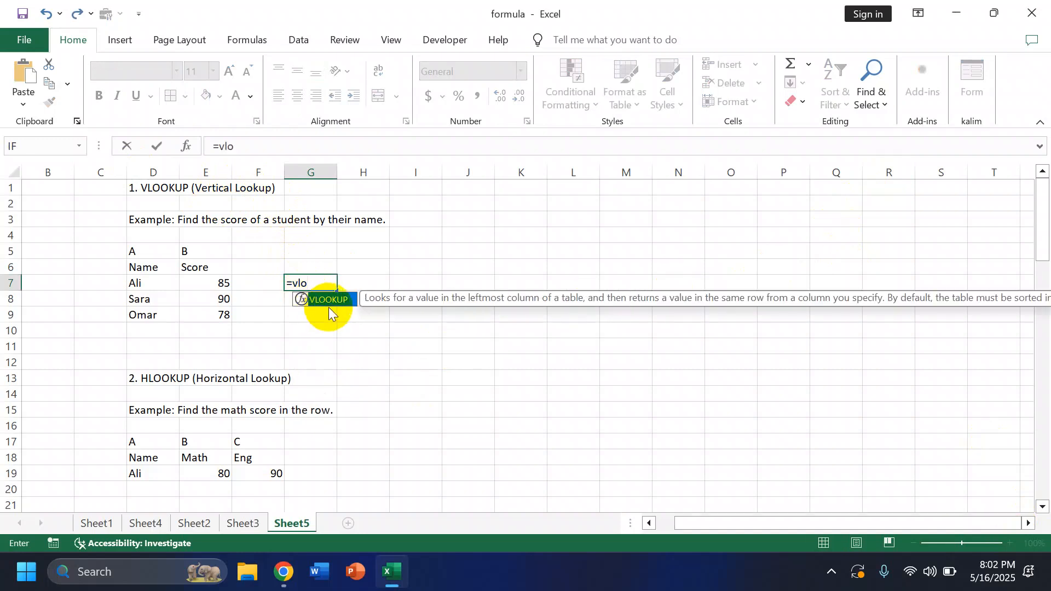
double_click(331, 301)
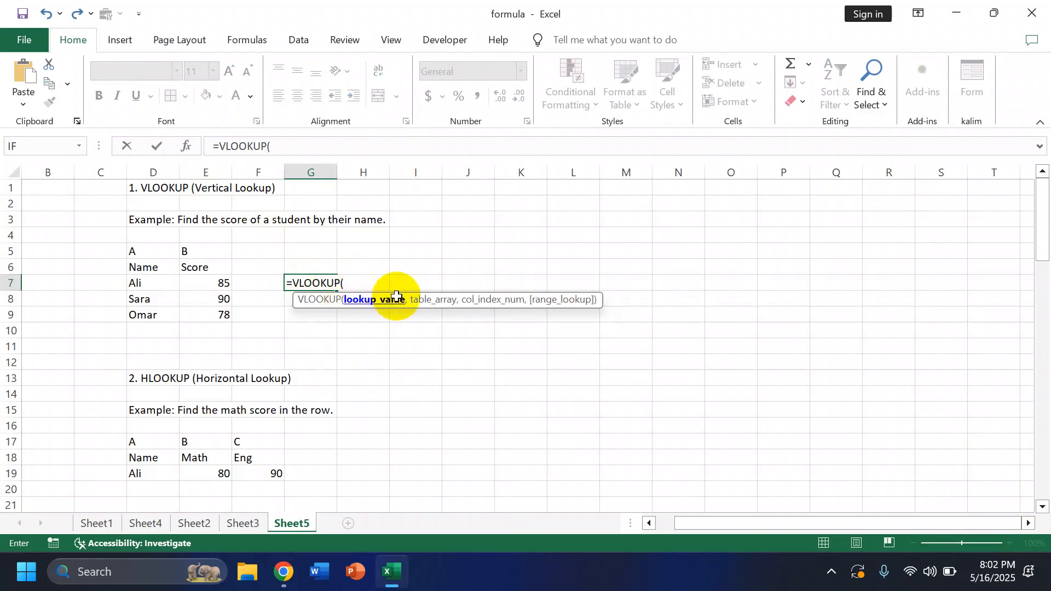
click(269, 282)
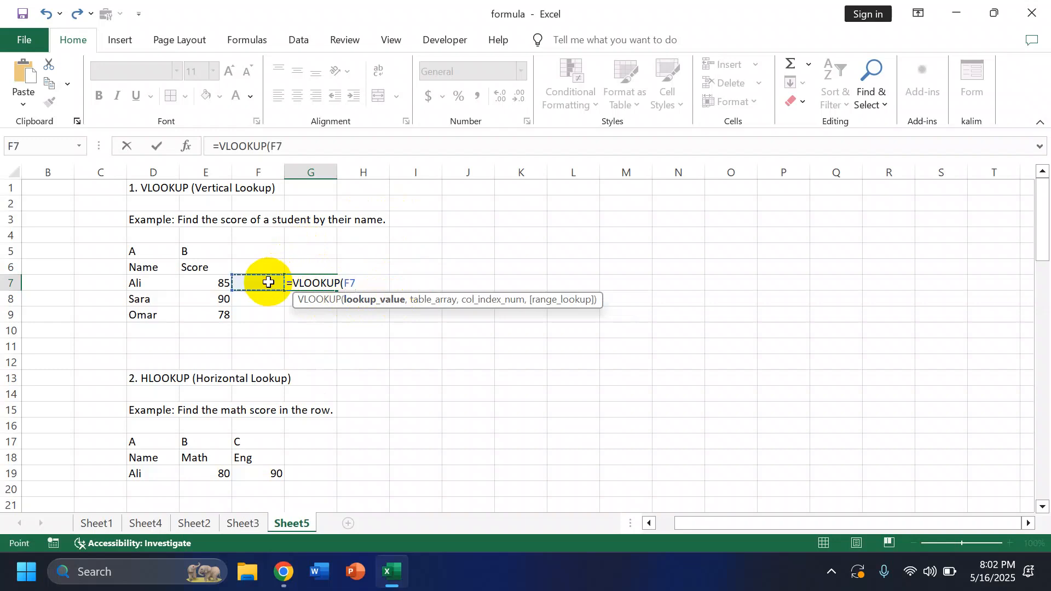
text(,)
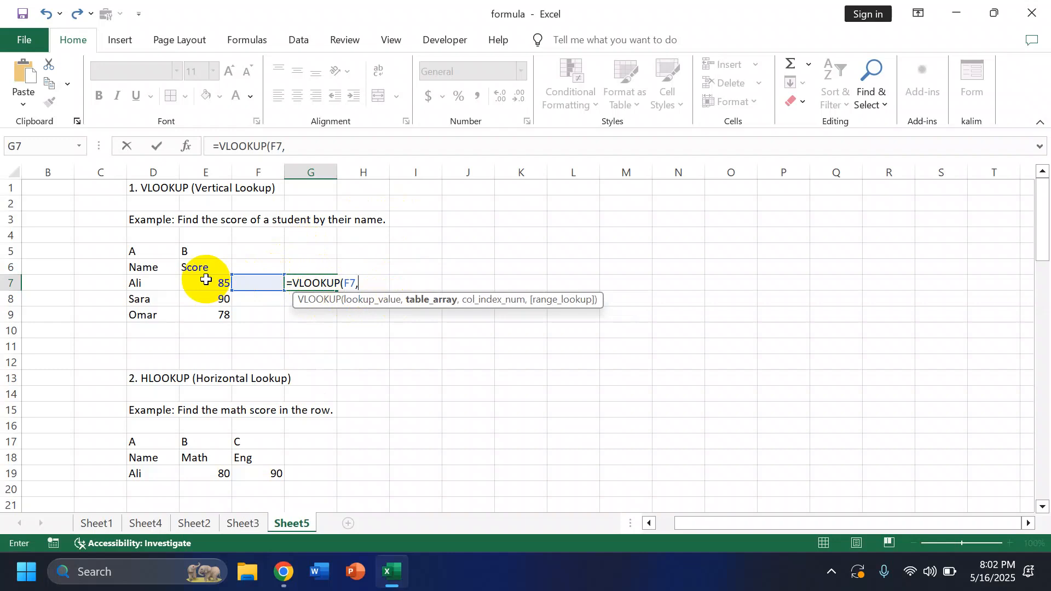
drag(143, 267, 223, 310)
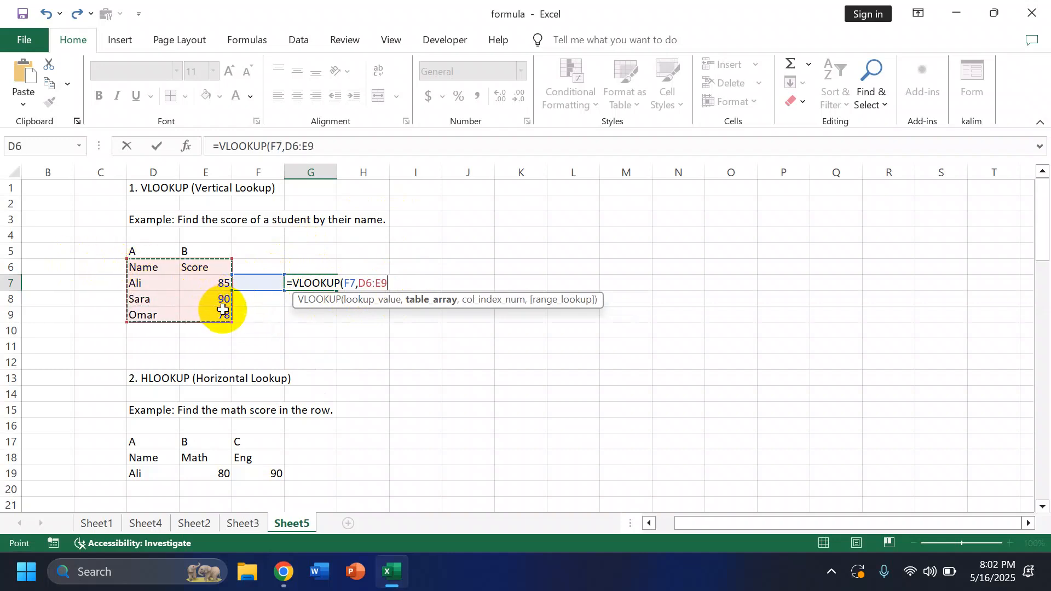
text(,2)
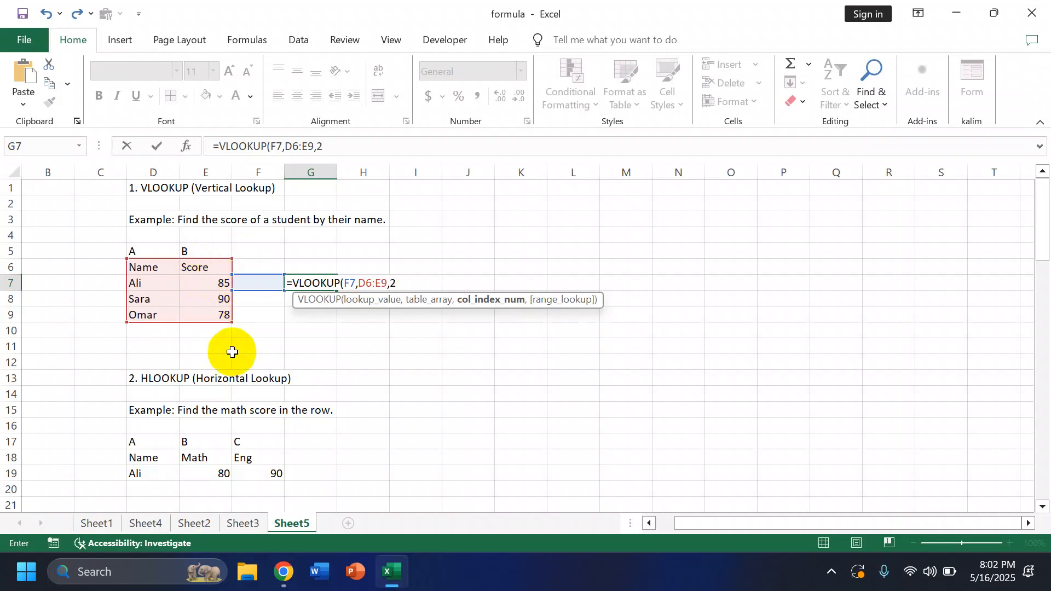
text(,)
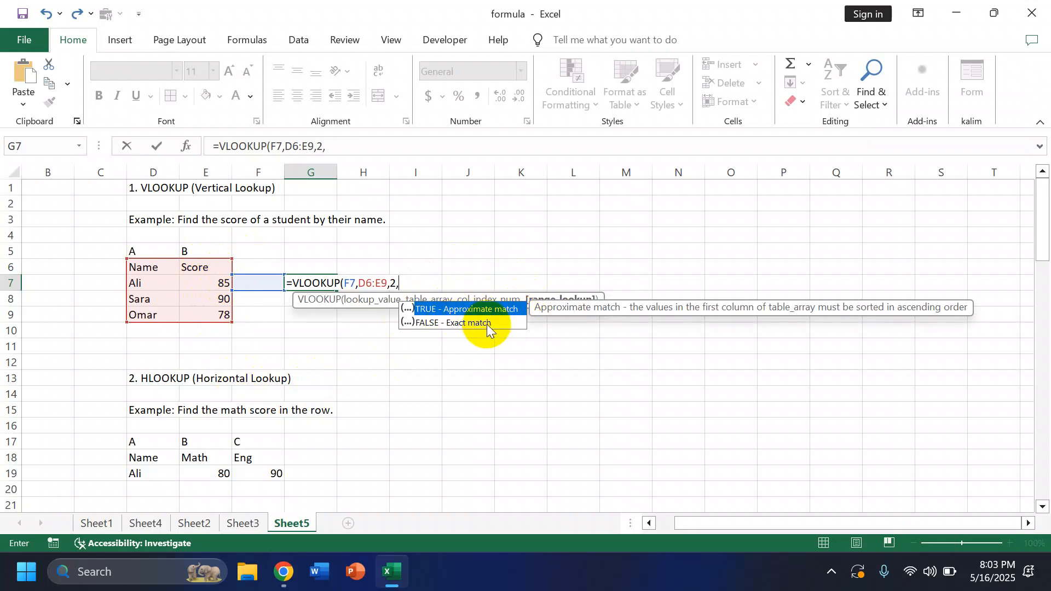
double_click(459, 323)
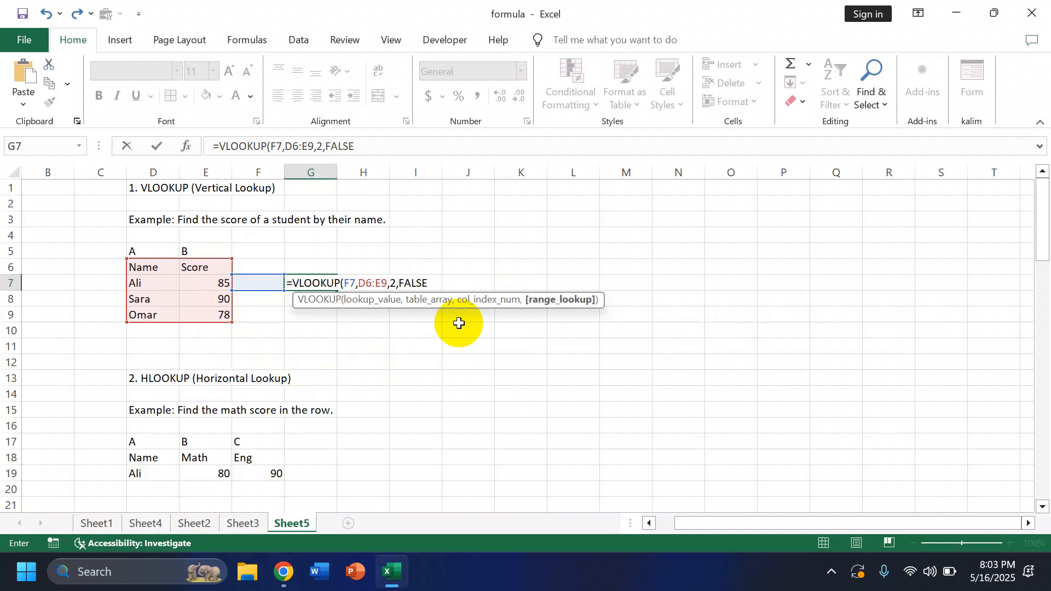
key(Return)
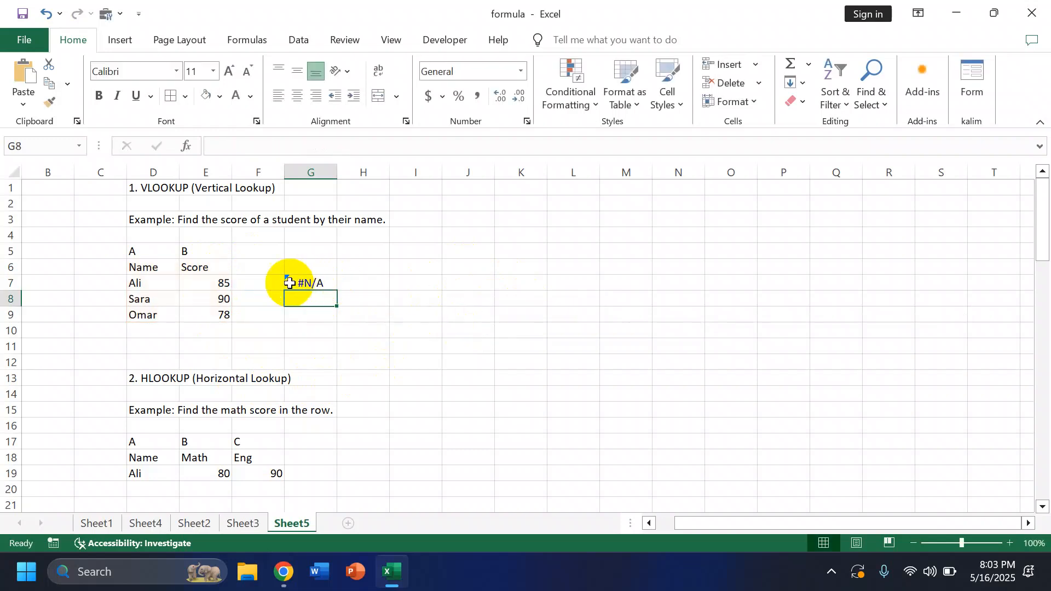
Step: Fill lookup cell F7 with the name of the first student in the VLOOKUP table
click(265, 283)
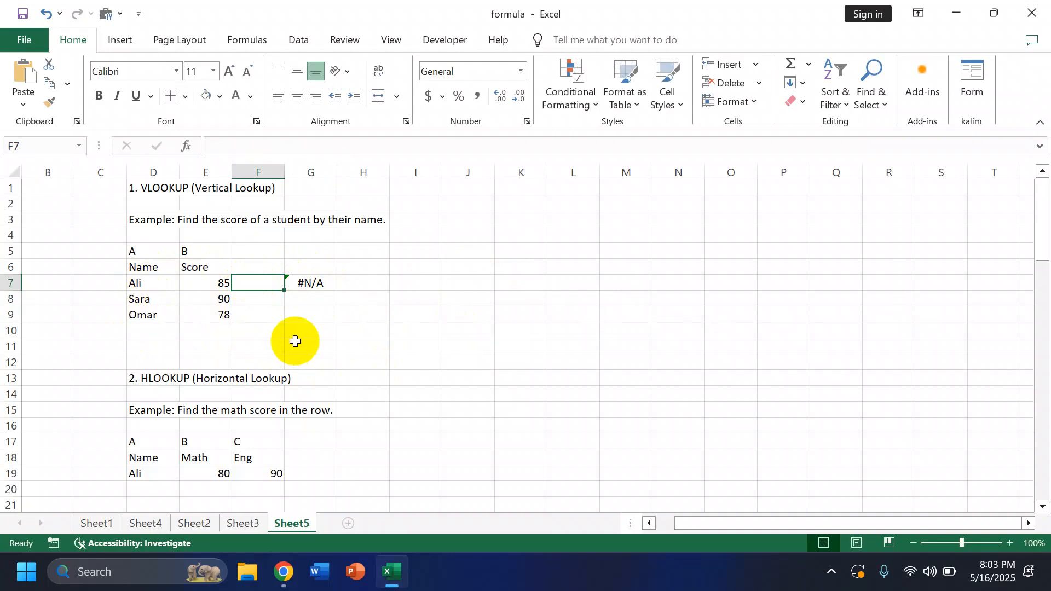
text(Ali)
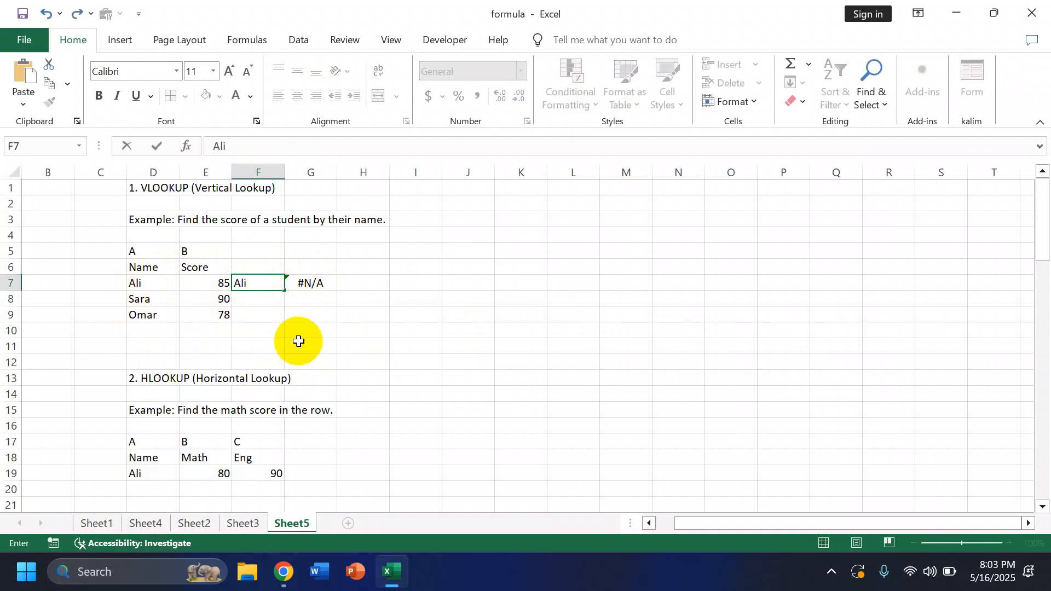
click(296, 341)
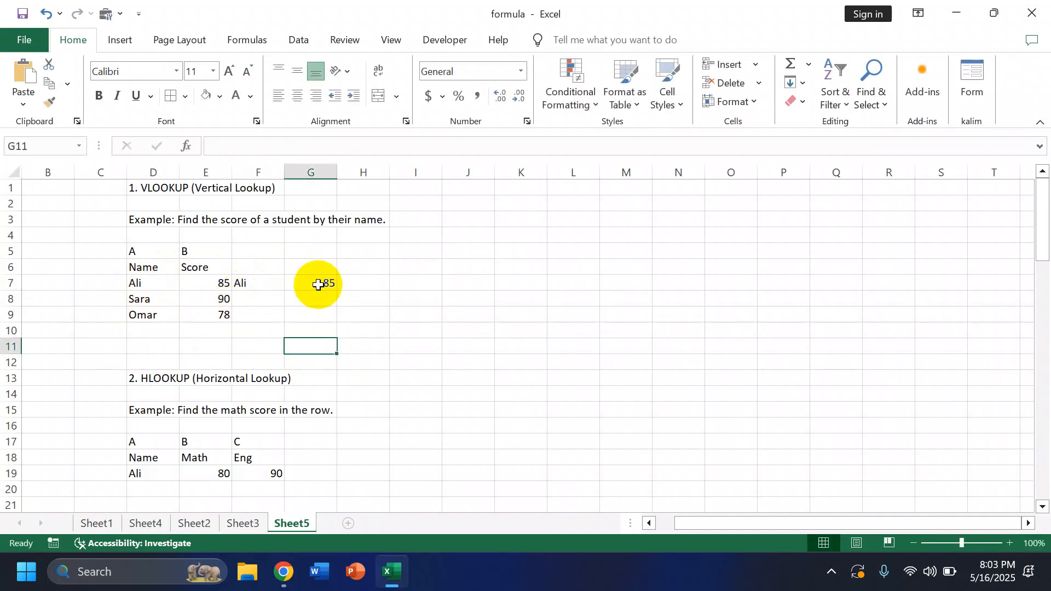
click(1020, 544)
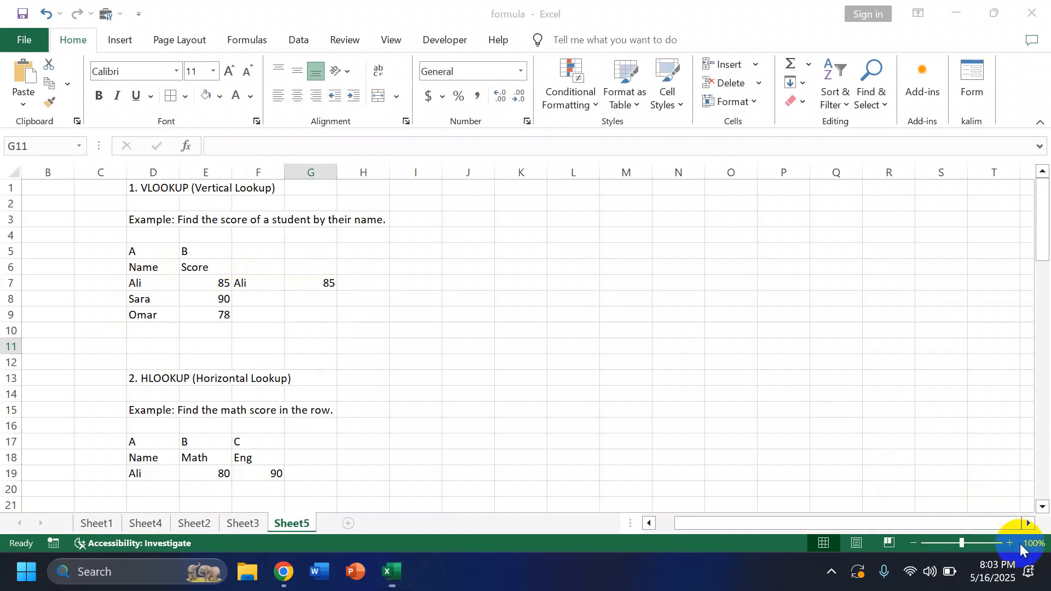
scroll(587, 445, down, 1)
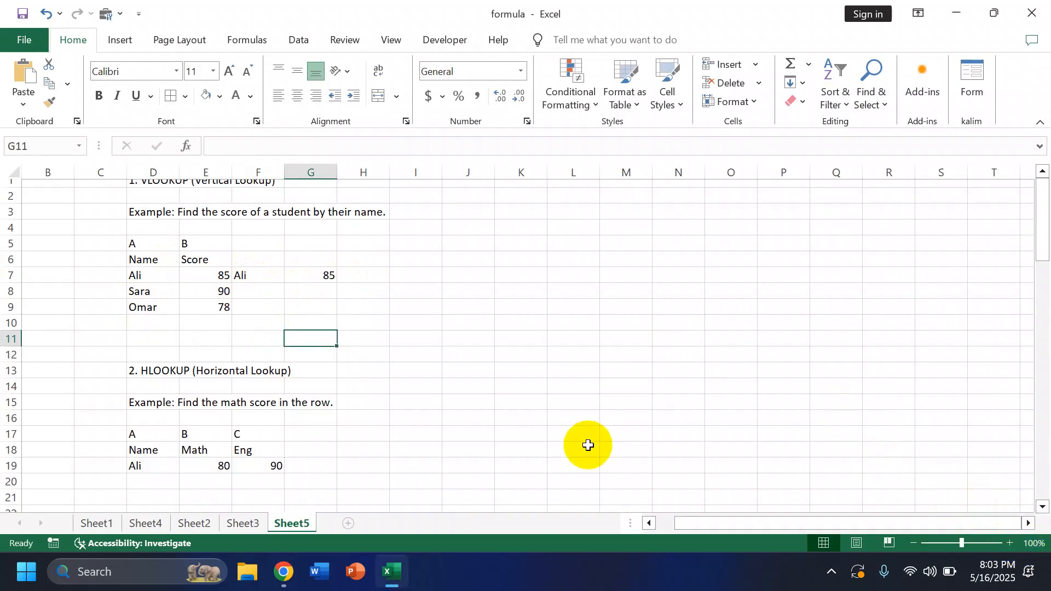
scroll(587, 445, up, 1)
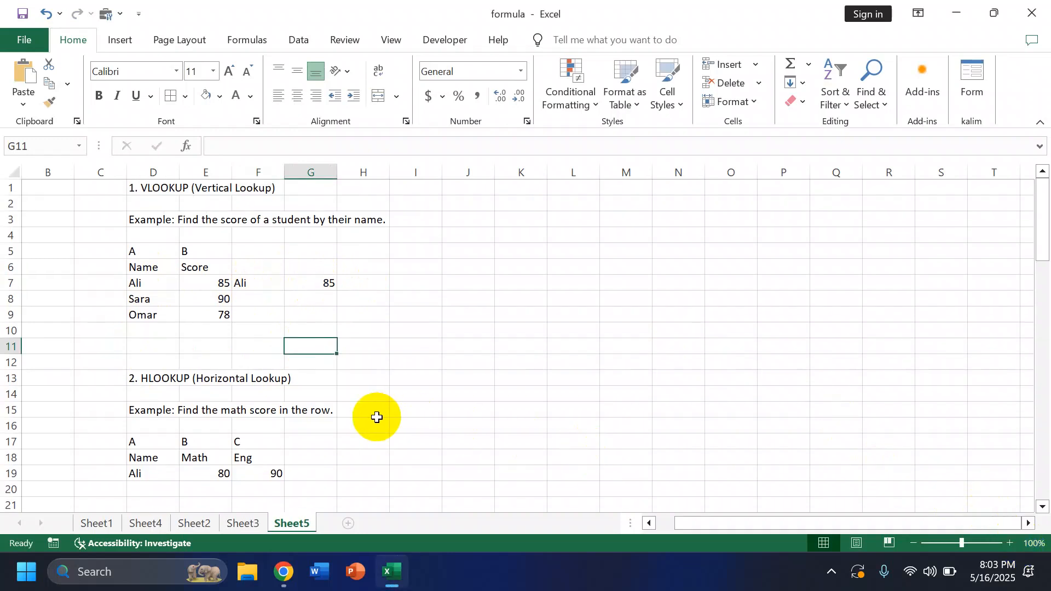
Step: In H15, enter an HLOOKUP formula that looks up G17 in D18:F19 and returns row 2 with an exact match (FALSE)
scroll(377, 418, down, 1)
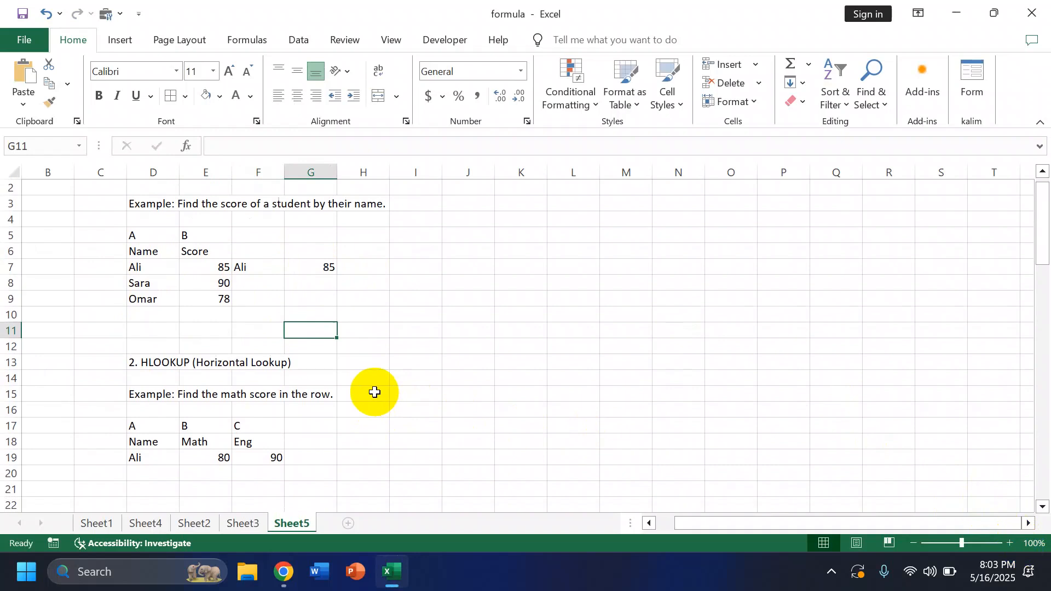
click(374, 393)
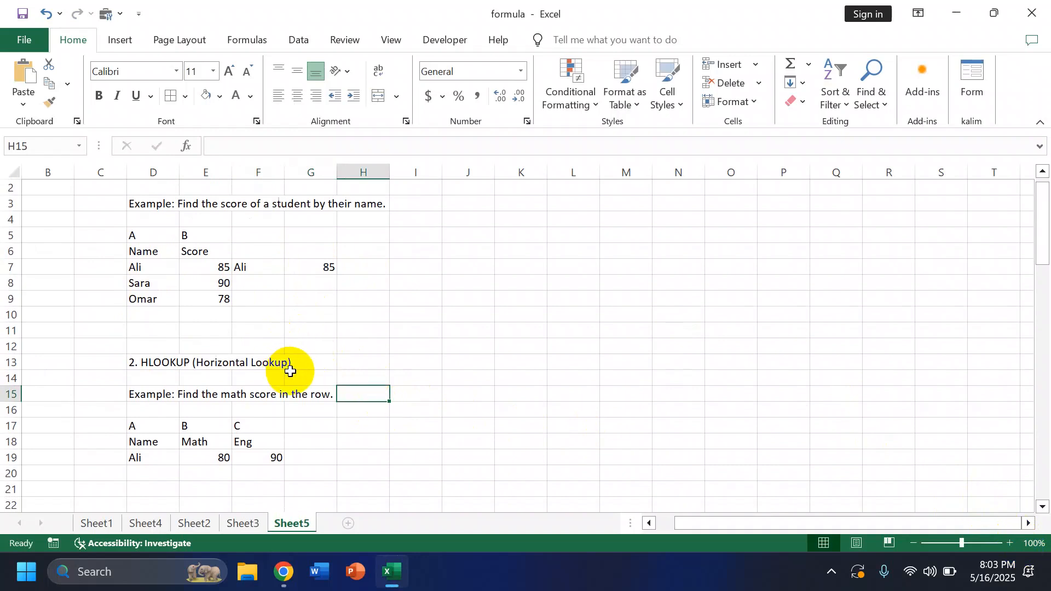
text(=h)
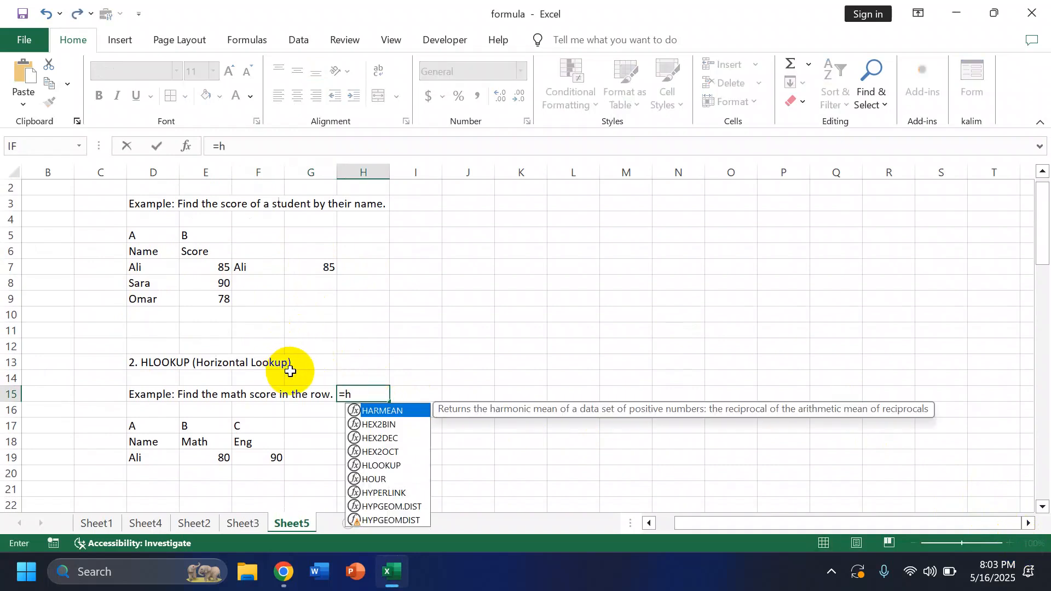
text(lookup)
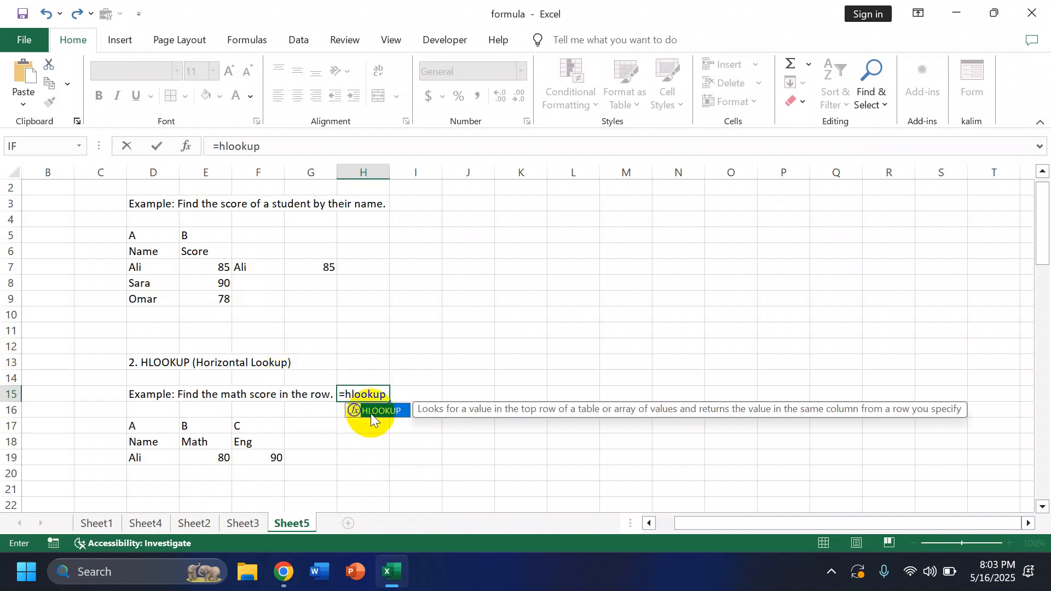
double_click(379, 412)
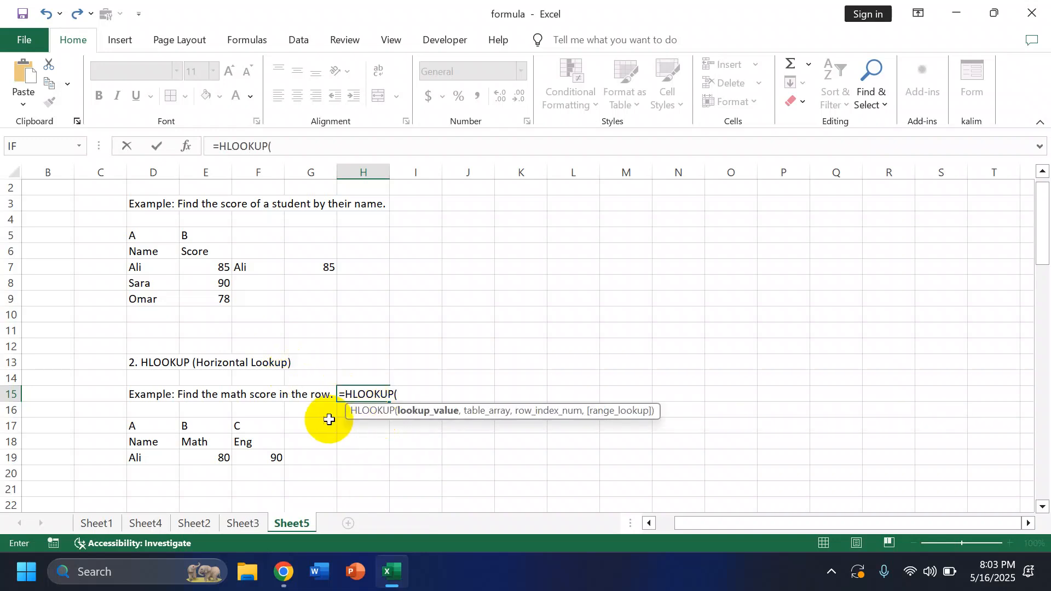
click(308, 426)
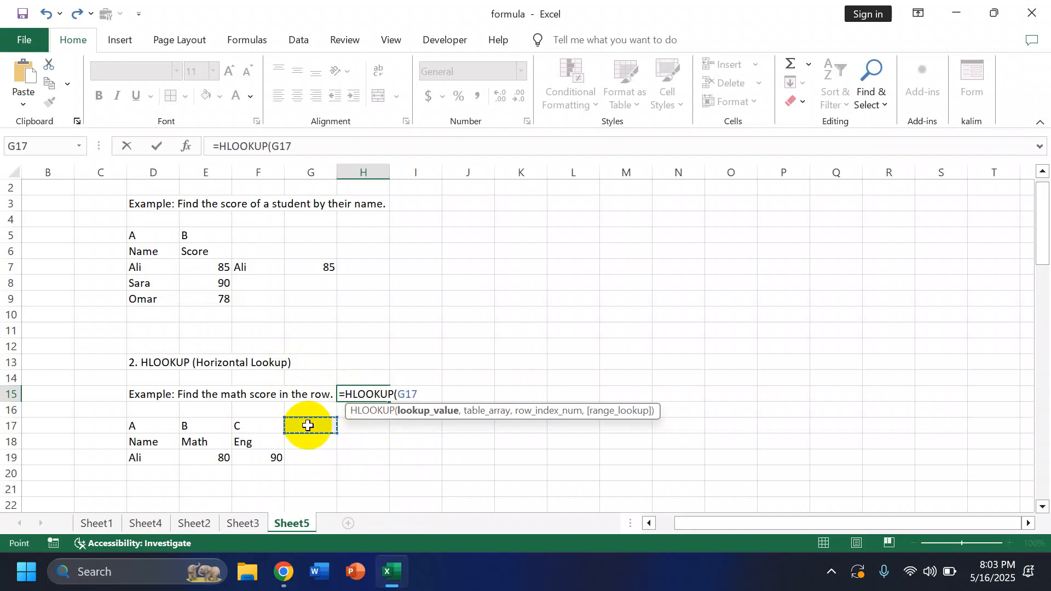
text(,)
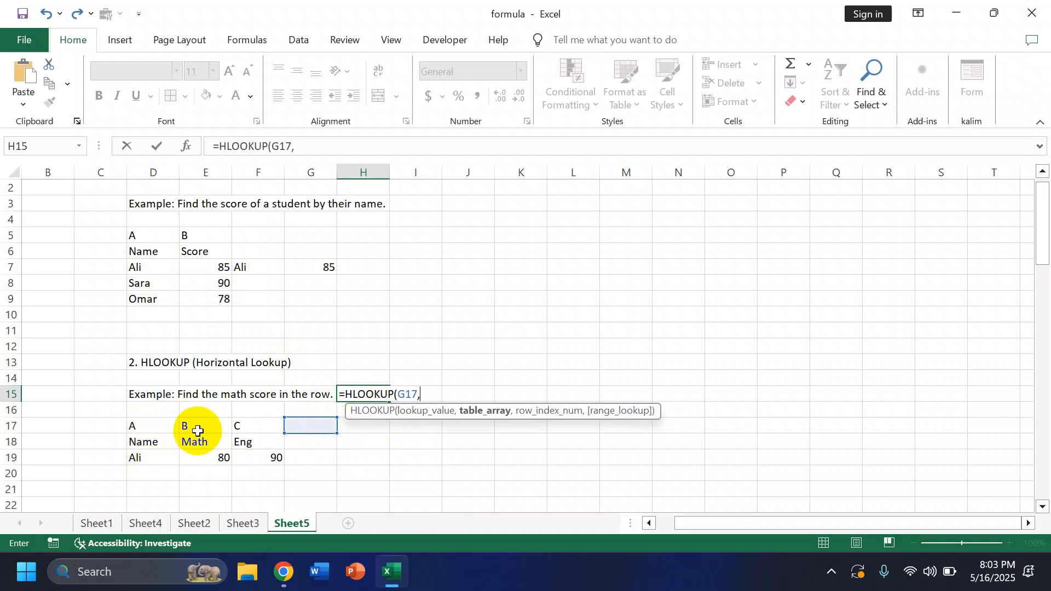
drag(144, 440, 258, 460)
text(,)
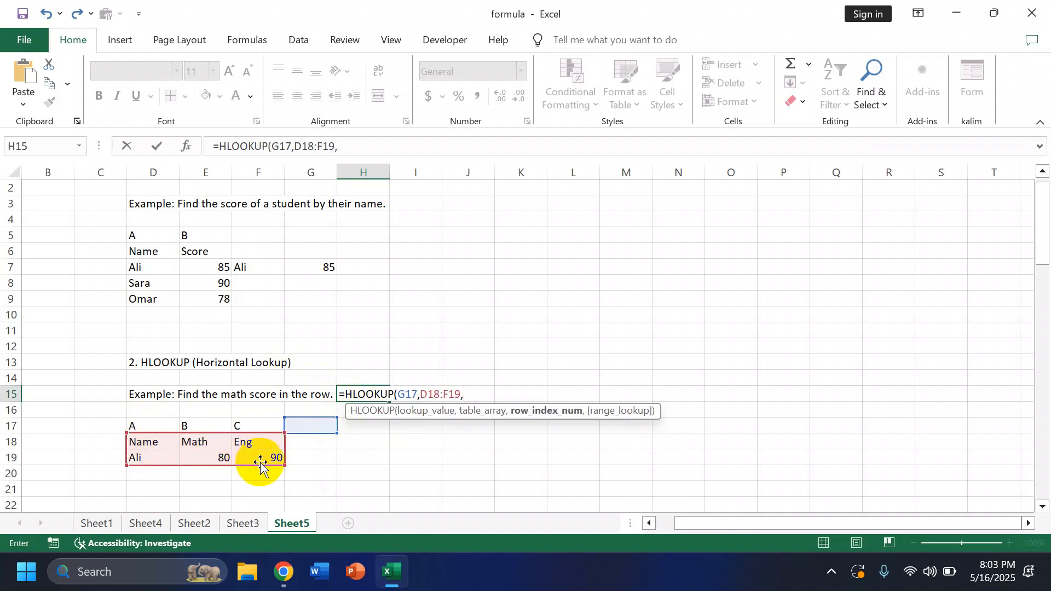
text(2,)
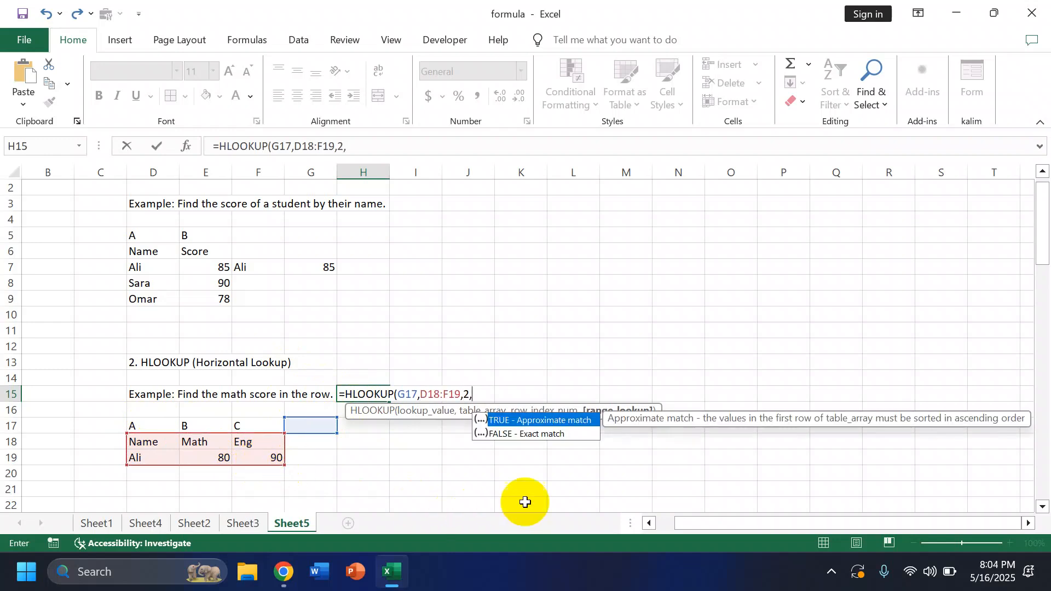
double_click(559, 435)
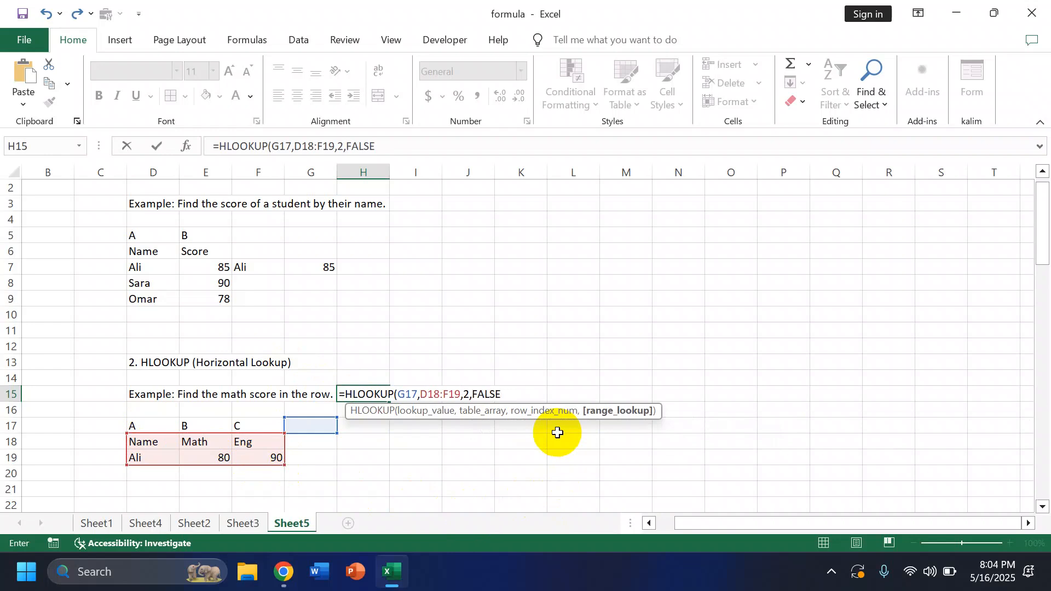
key(Return)
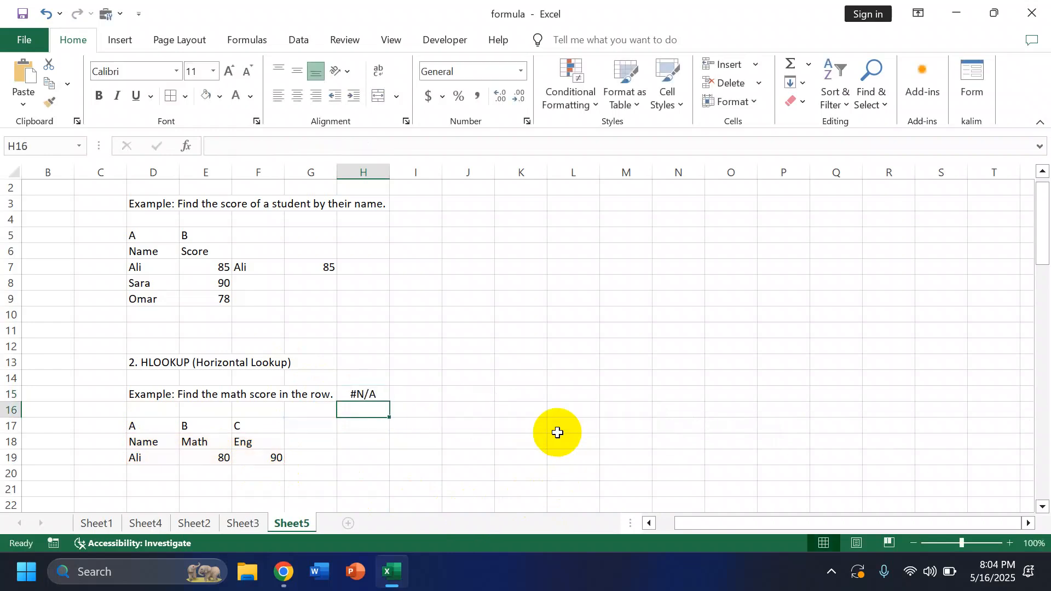
Step: Enter Math in G17 as the lookup value for the HLOOKUP formula
click(301, 426)
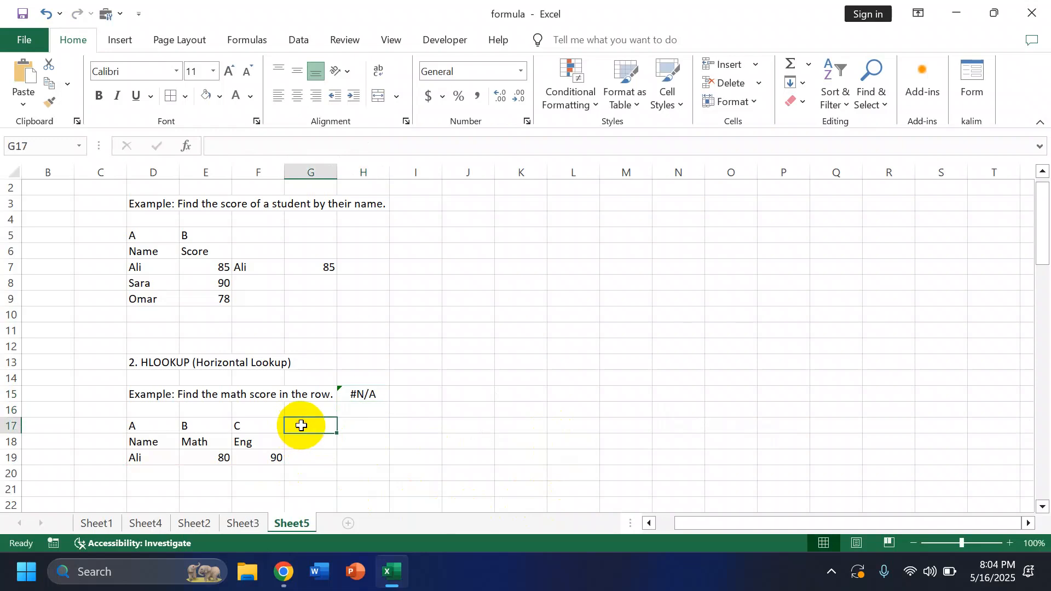
text(Math)
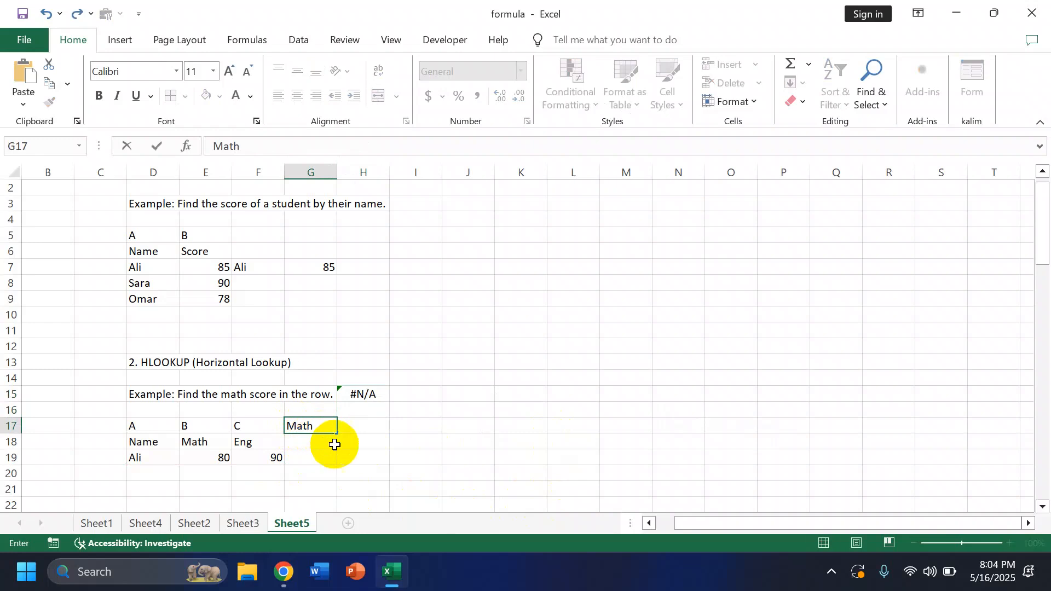
click(350, 463)
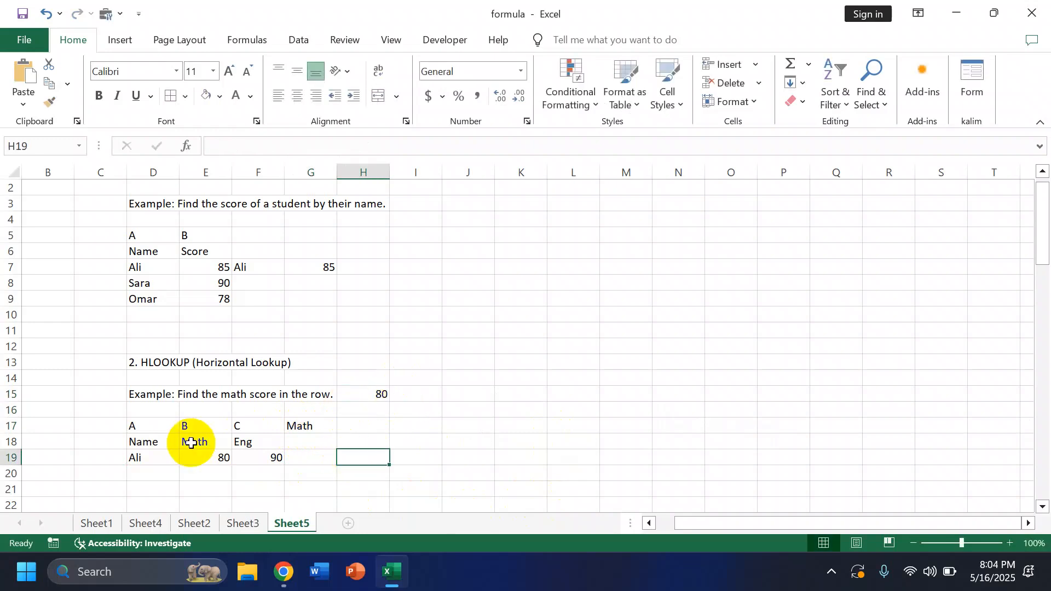
Step: In G30, enter a MATCH formula that looks up F30 in D30:D32 with match type 0 (exact match)
click(1016, 545)
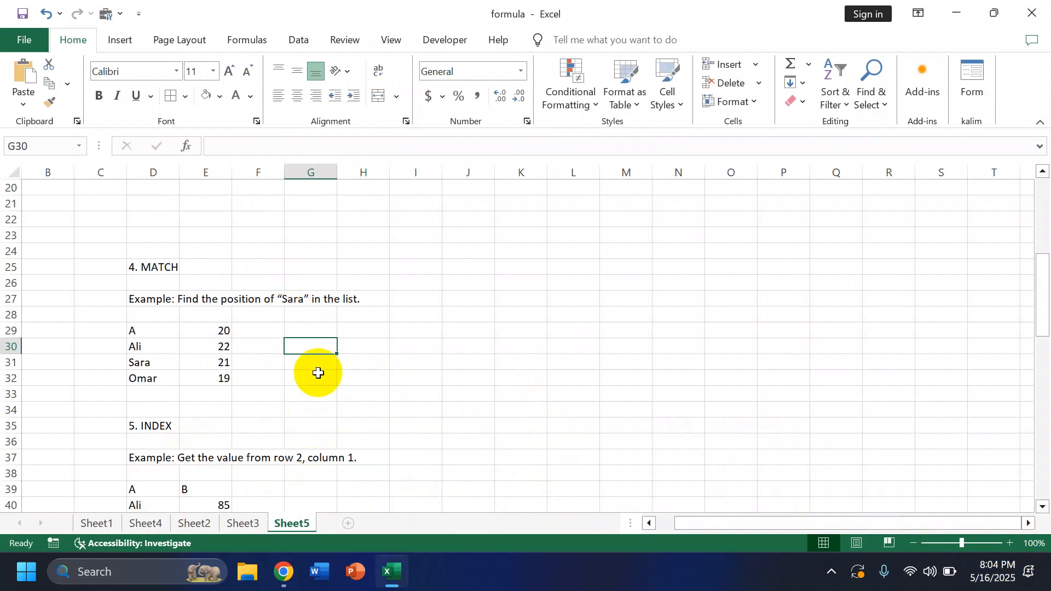
text(=M)
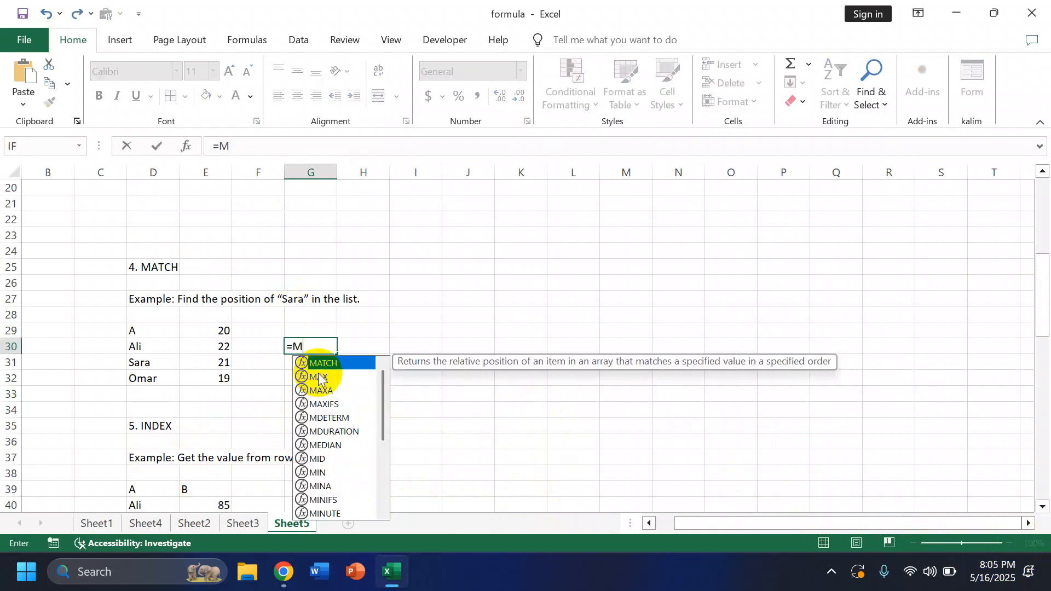
double_click(328, 364)
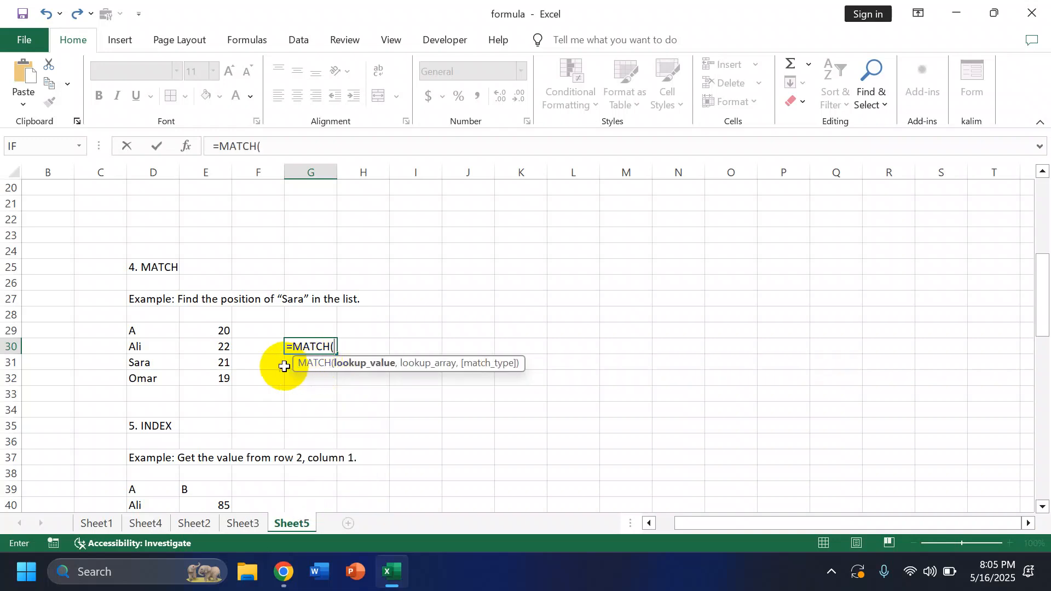
click(265, 346)
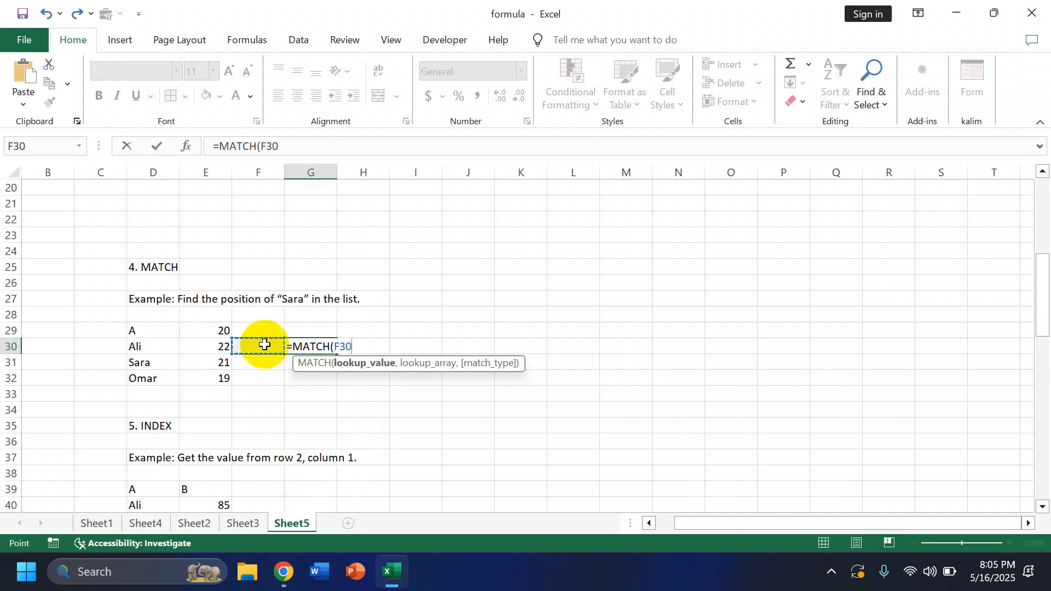
text(,)
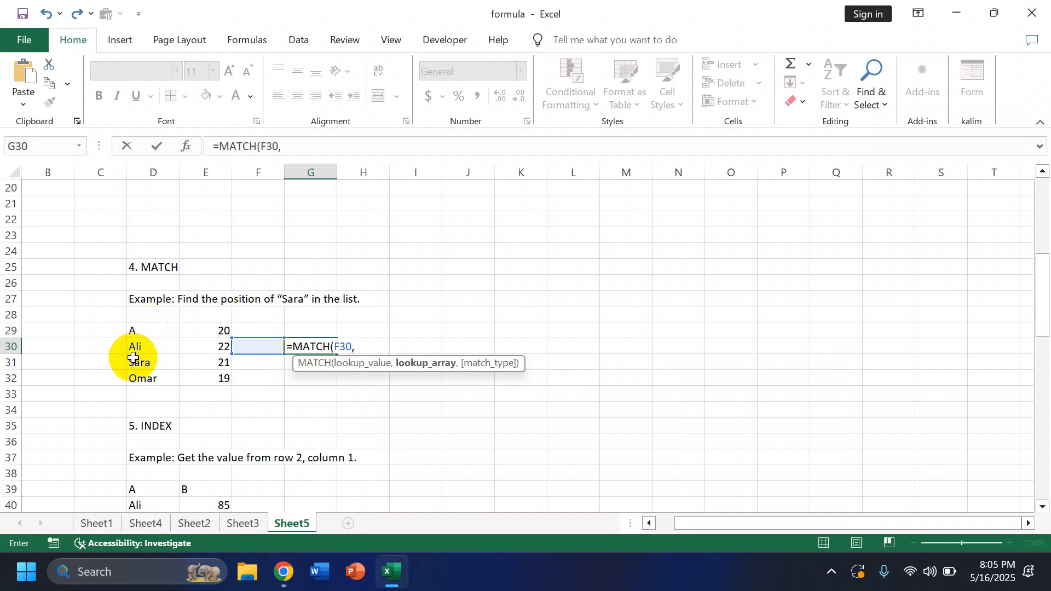
drag(153, 344, 164, 378)
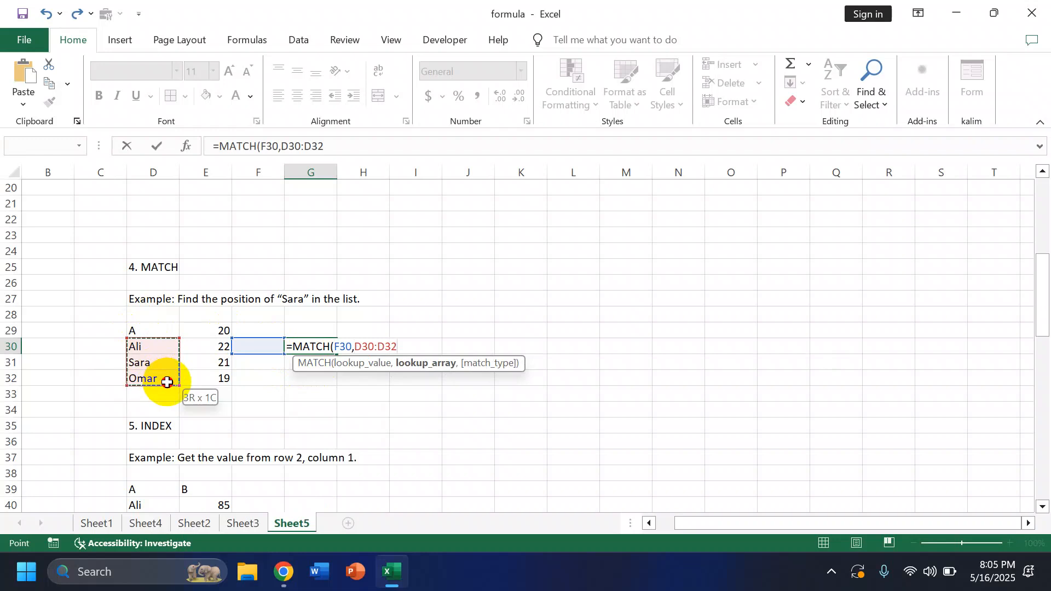
text(,)
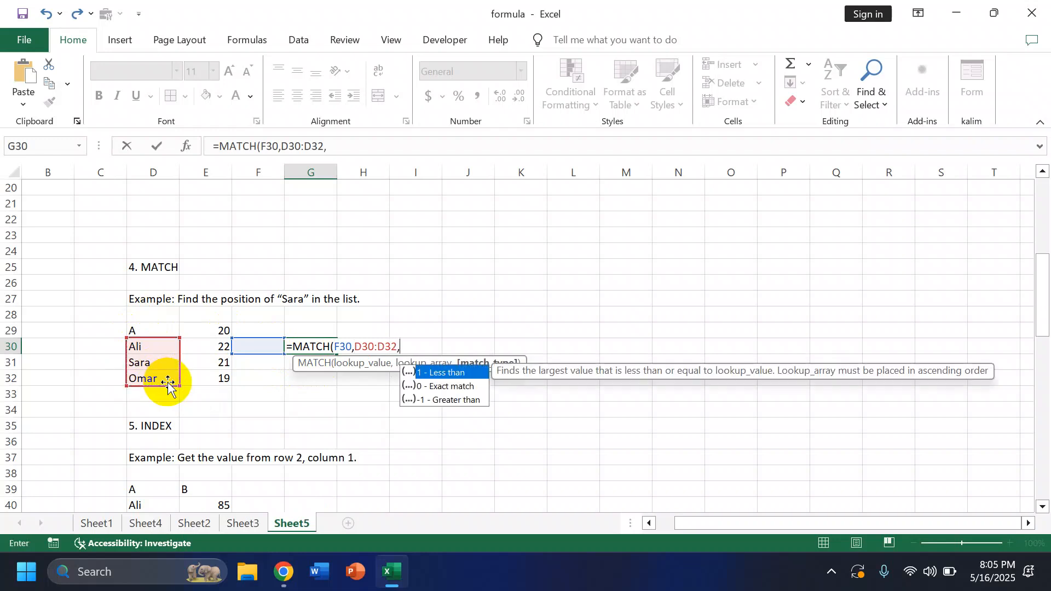
double_click(446, 385)
click(447, 384)
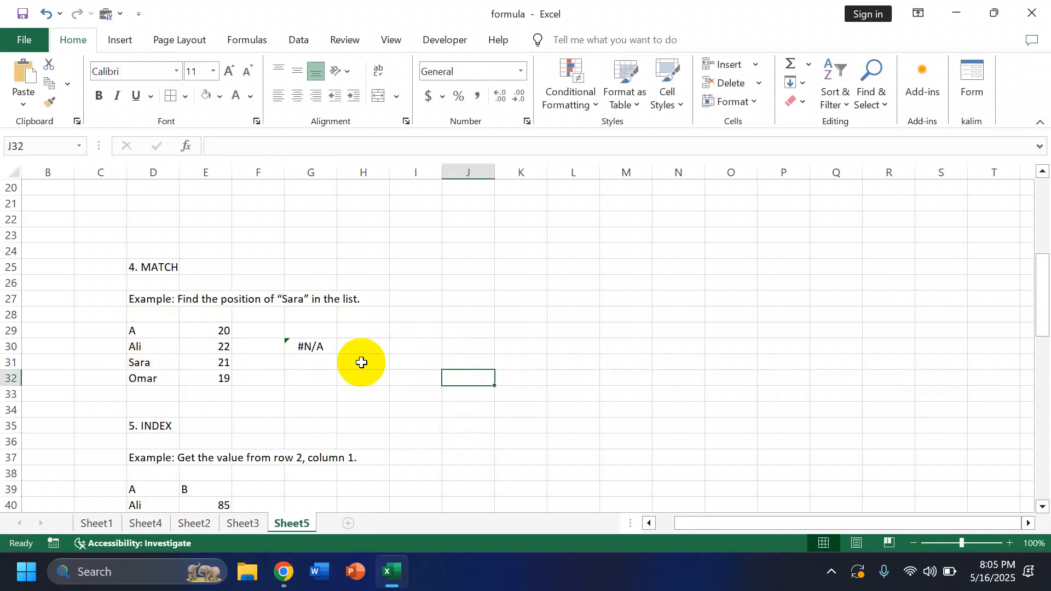
Step: Fill F30 with the first name in the D30:D32 list as the MATCH lookup value
click(275, 346)
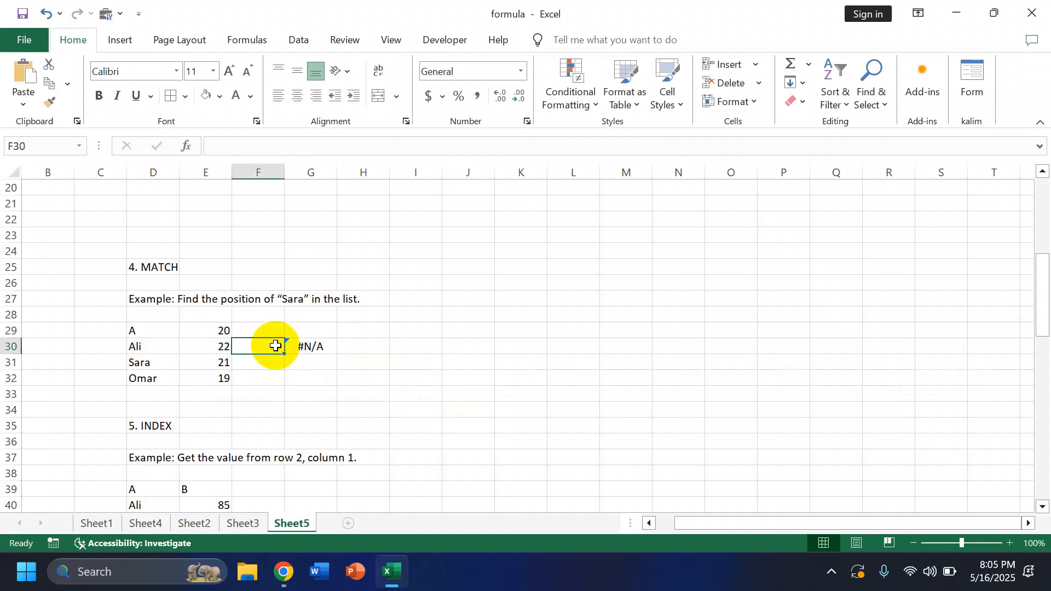
text(A)
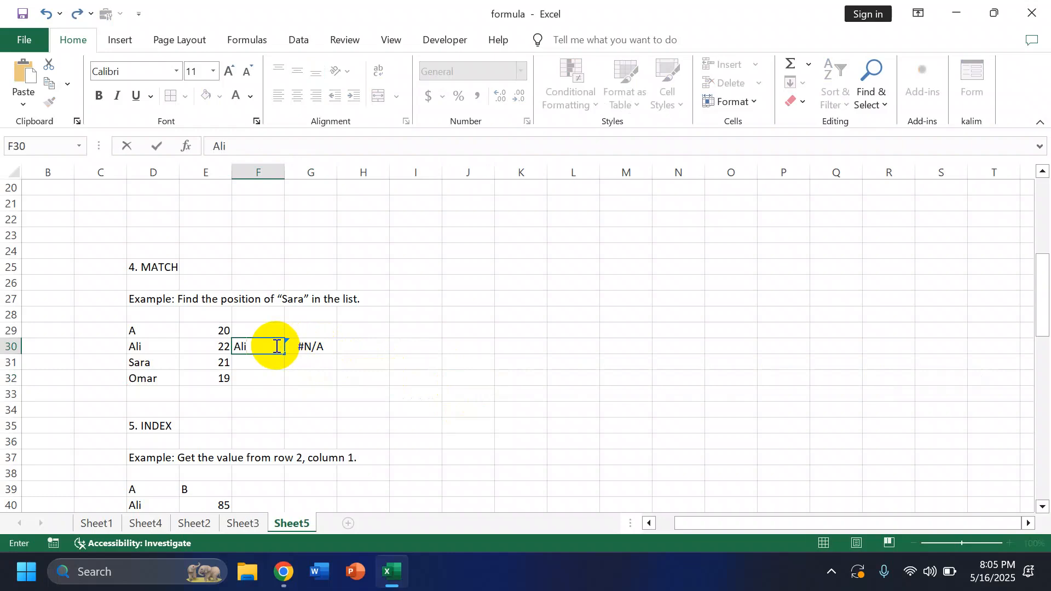
text(li)
click(300, 376)
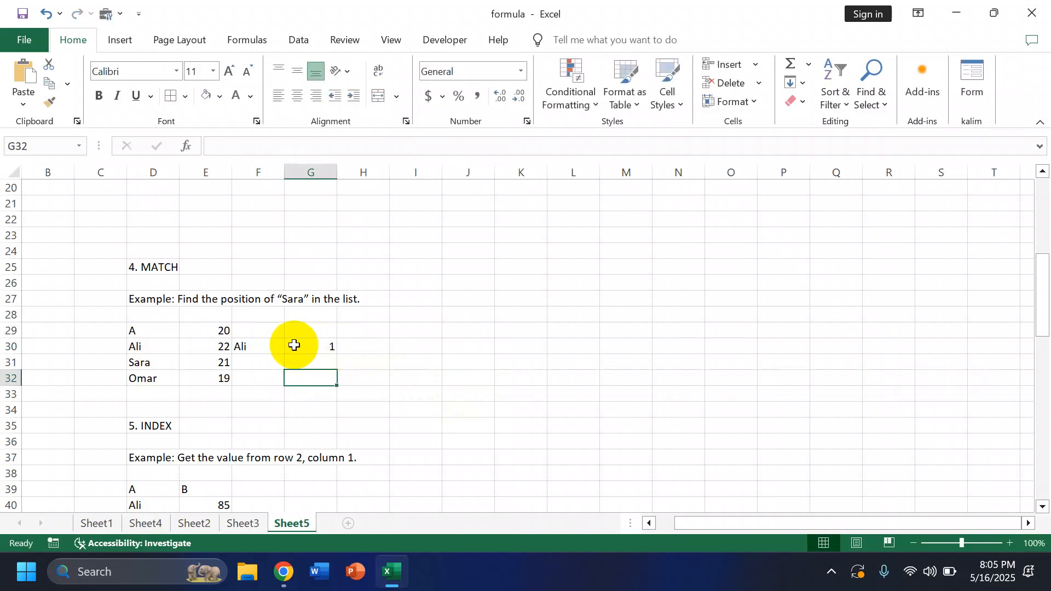
Step: Replace the lookup value in F30 with the second name in the D30:D32 list
click(274, 346)
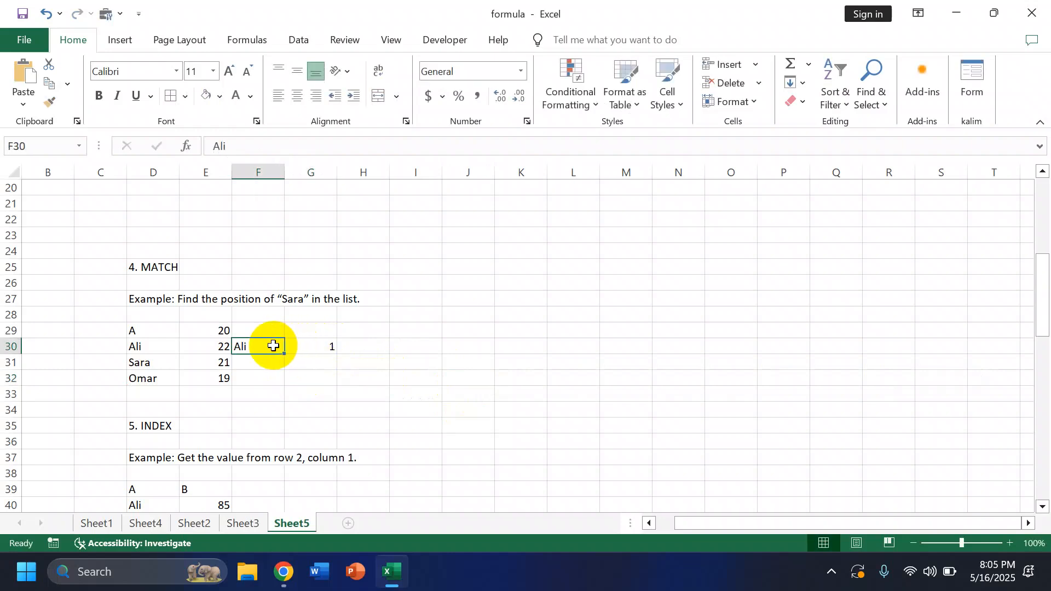
text(Sara)
click(316, 392)
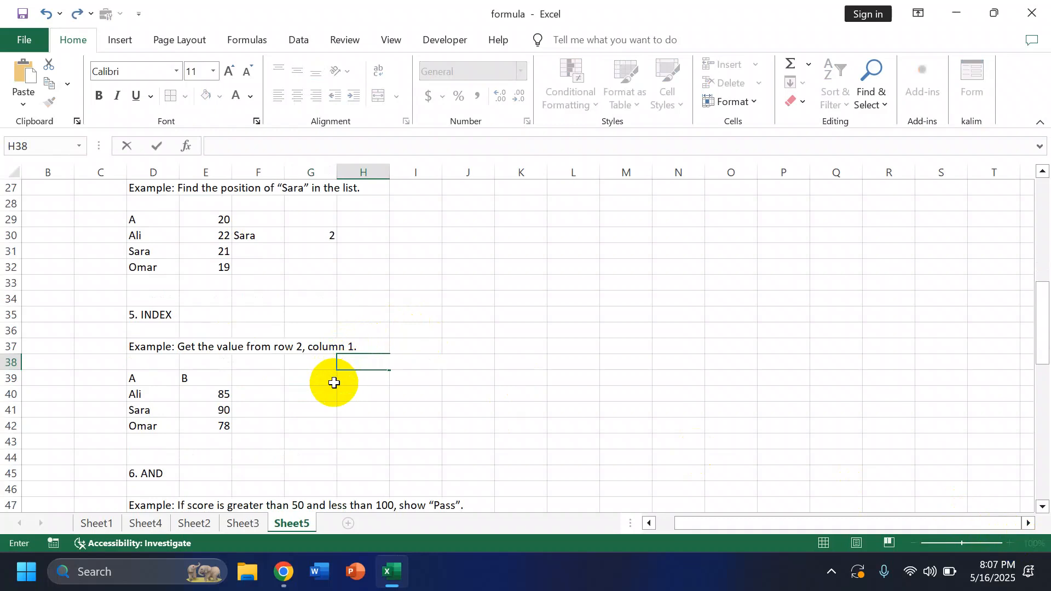
Step: In H38, enter an INDEX formula that returns the value at row 2, column 1 of D40:E42
text(=)
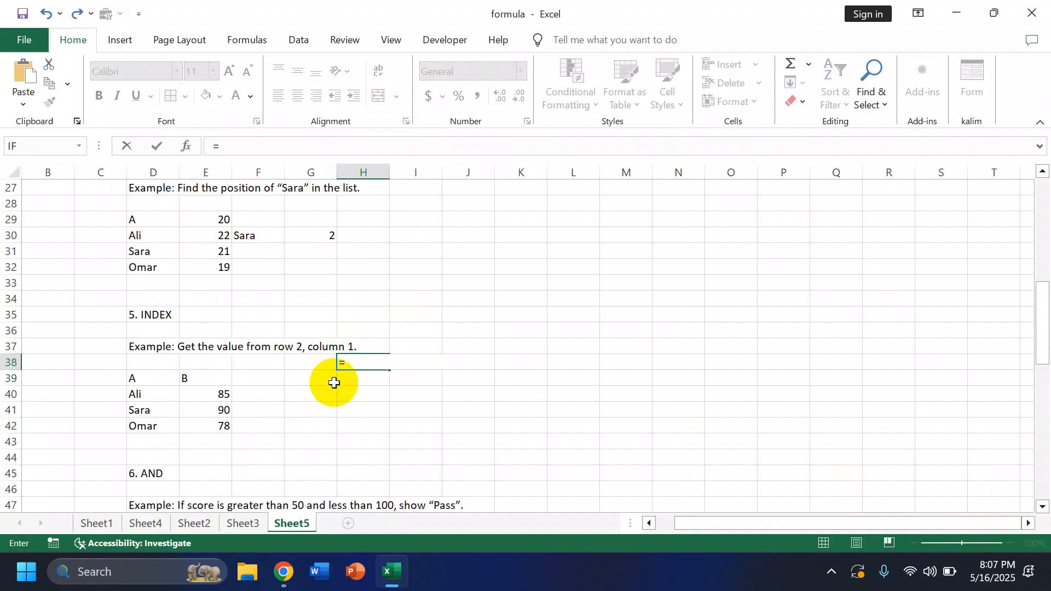
text(index)
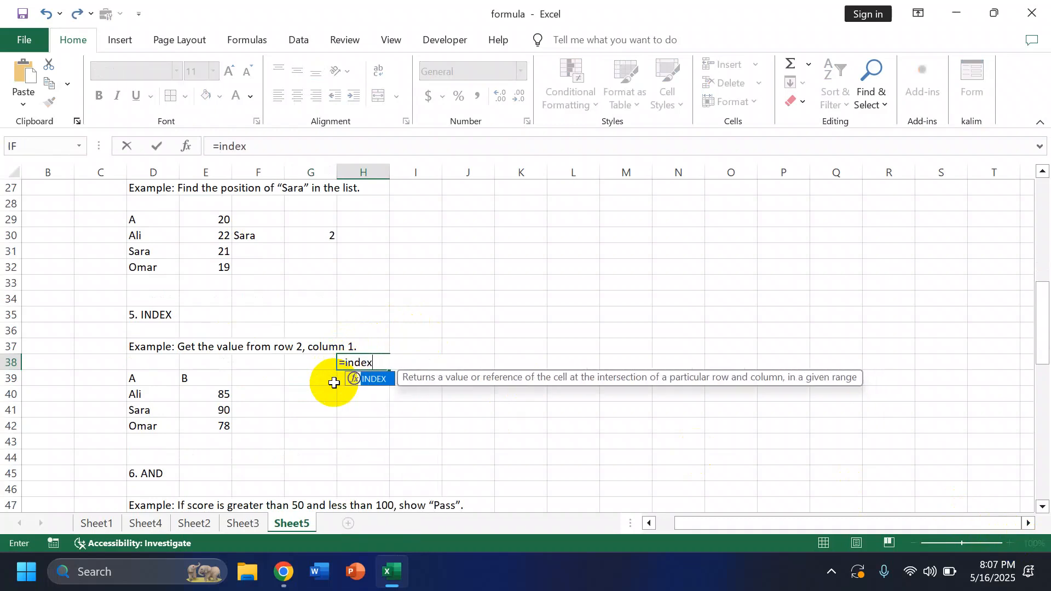
double_click(387, 379)
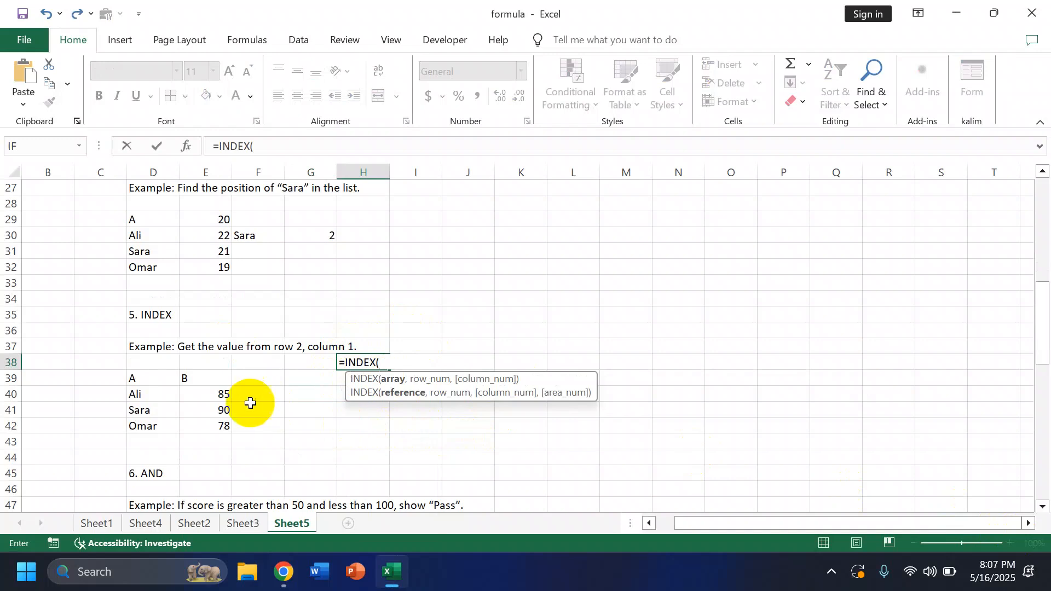
drag(134, 390, 199, 426)
text(,)
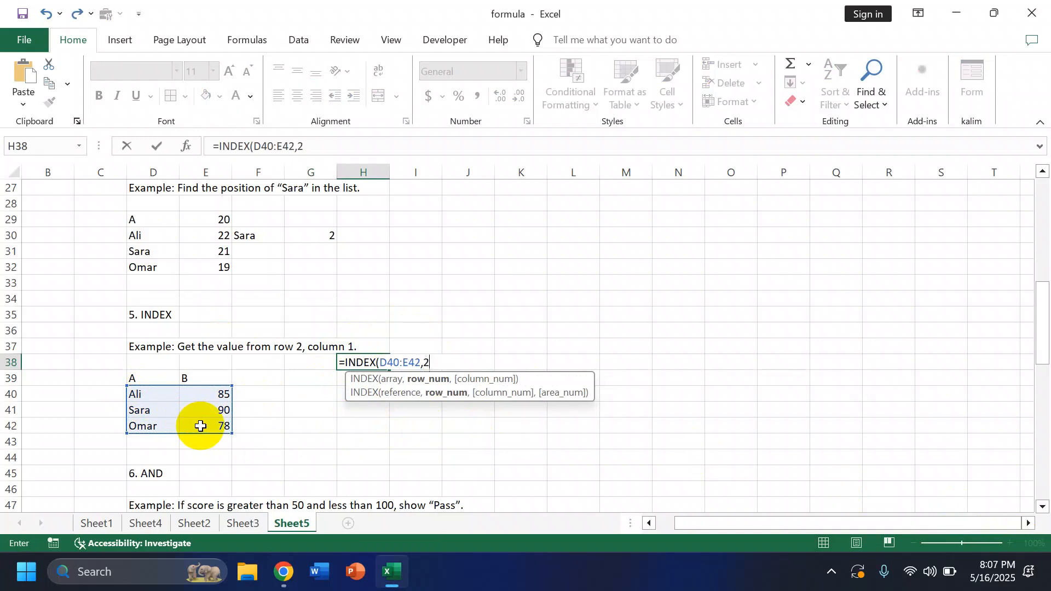
text(2,1)
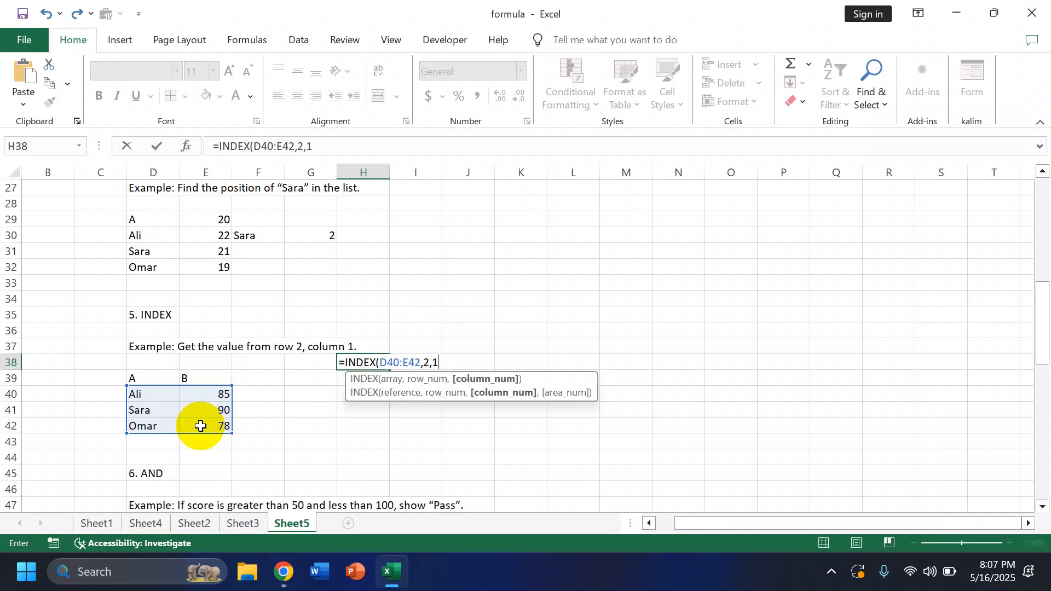
key(Return)
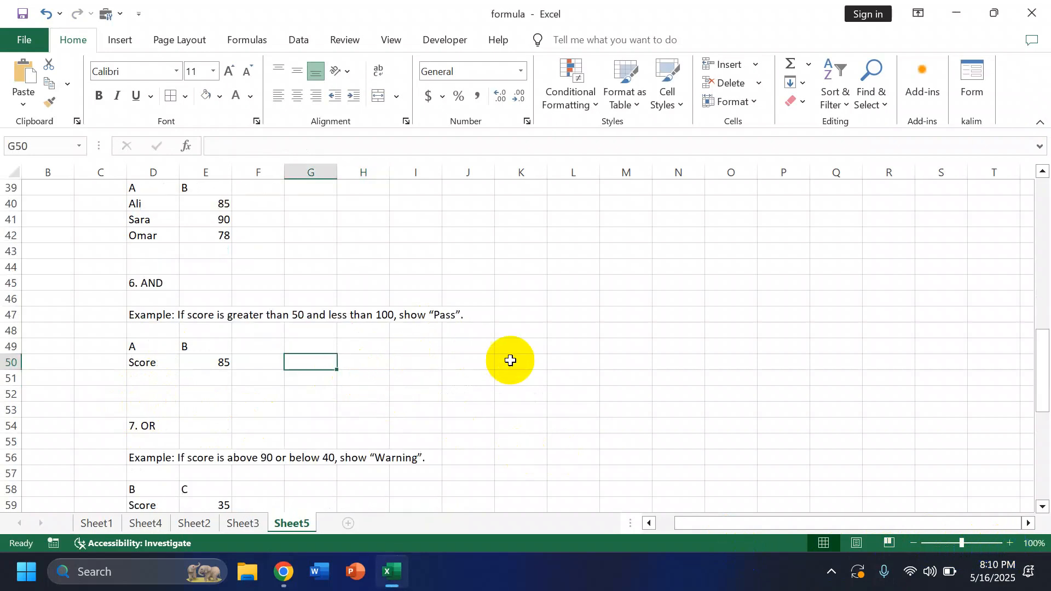
Step: In G50, start an IF formula with a nested AND whose first condition is D49="A"
click(1010, 544)
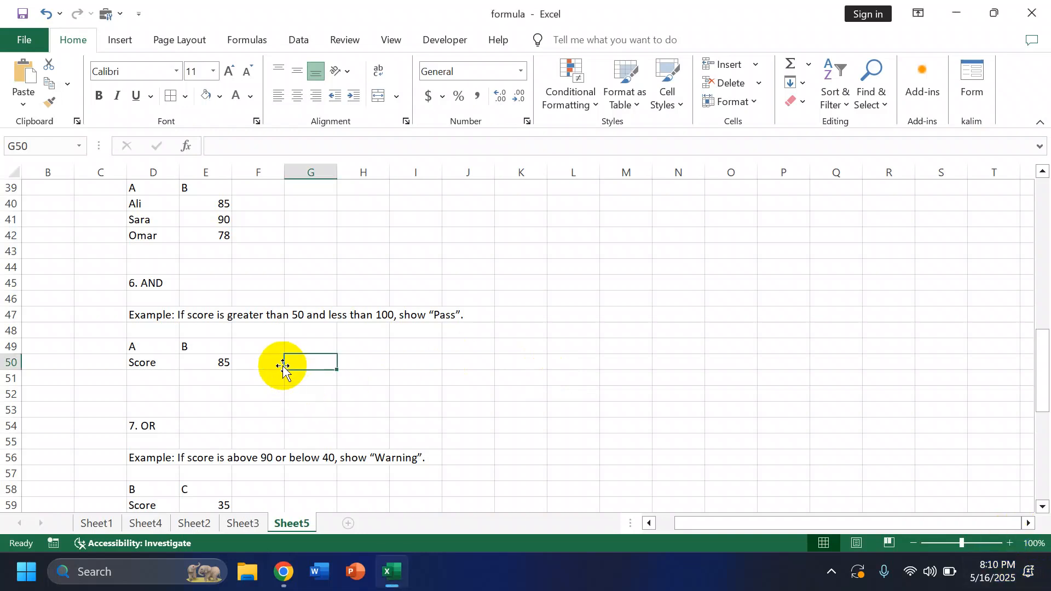
text(=if)
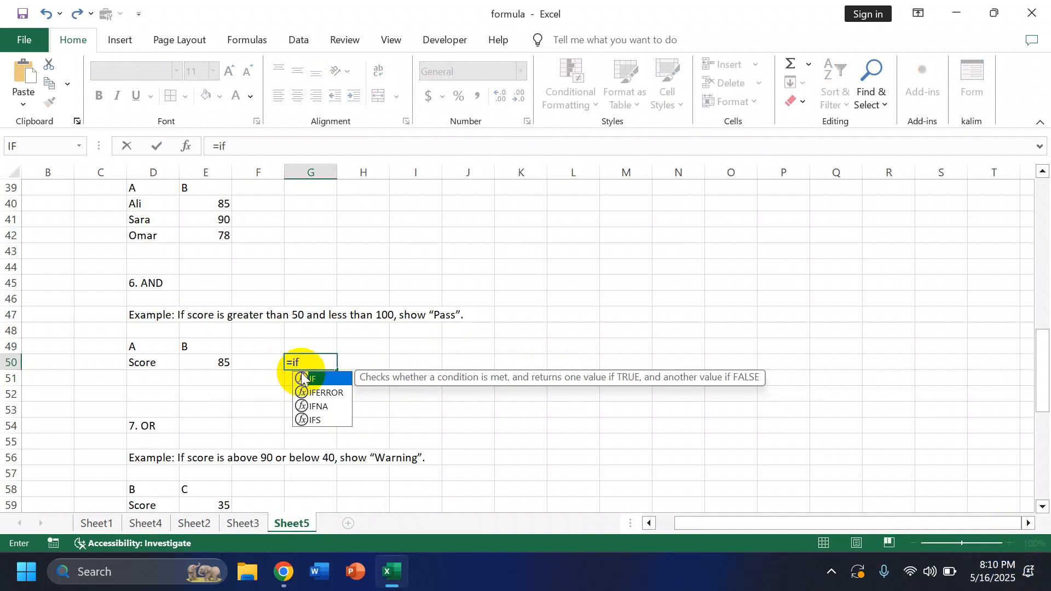
double_click(323, 379)
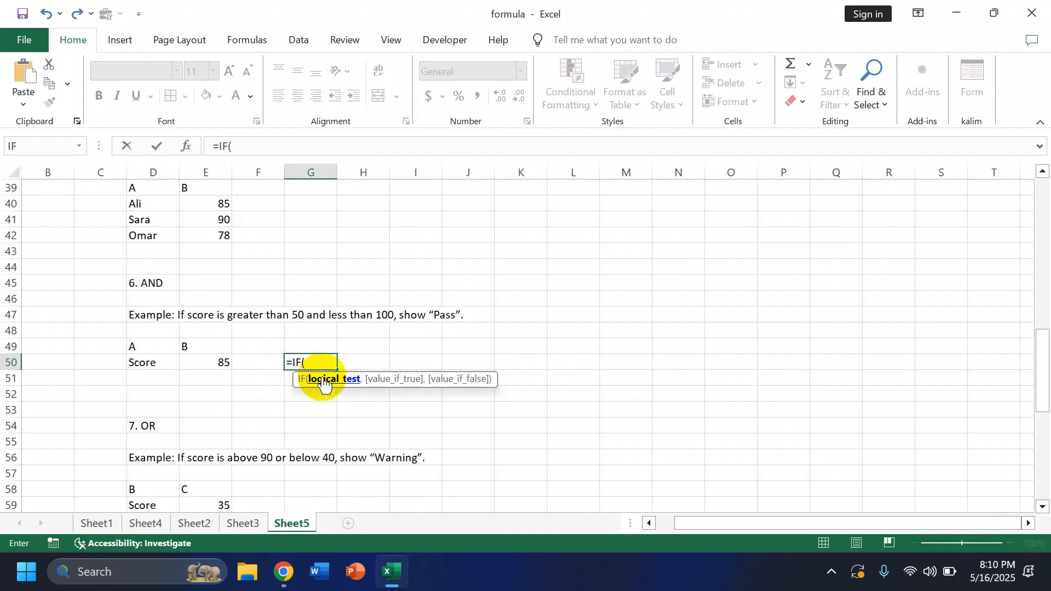
text(an)
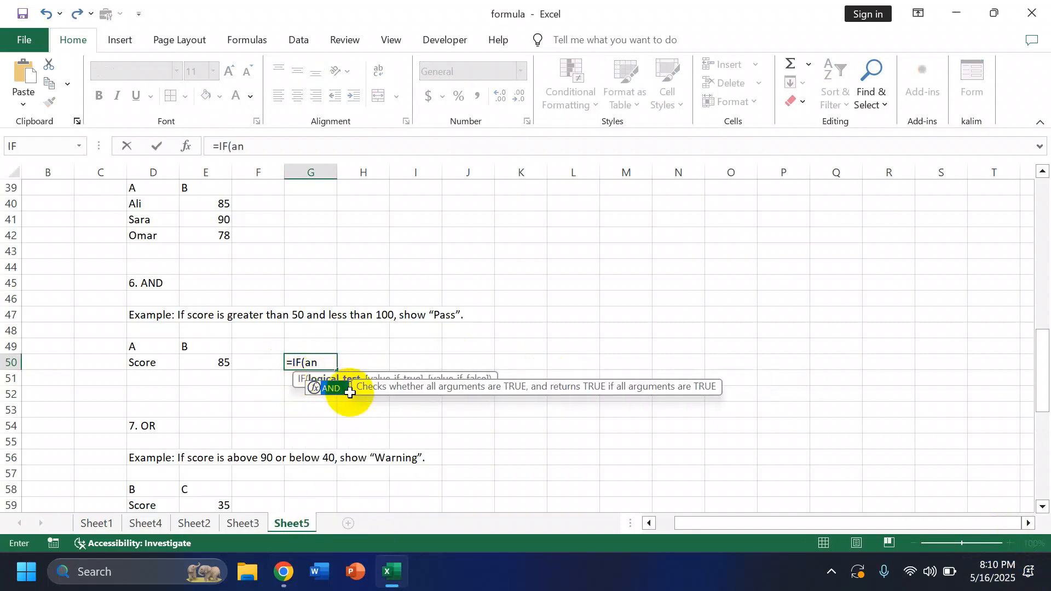
double_click(337, 390)
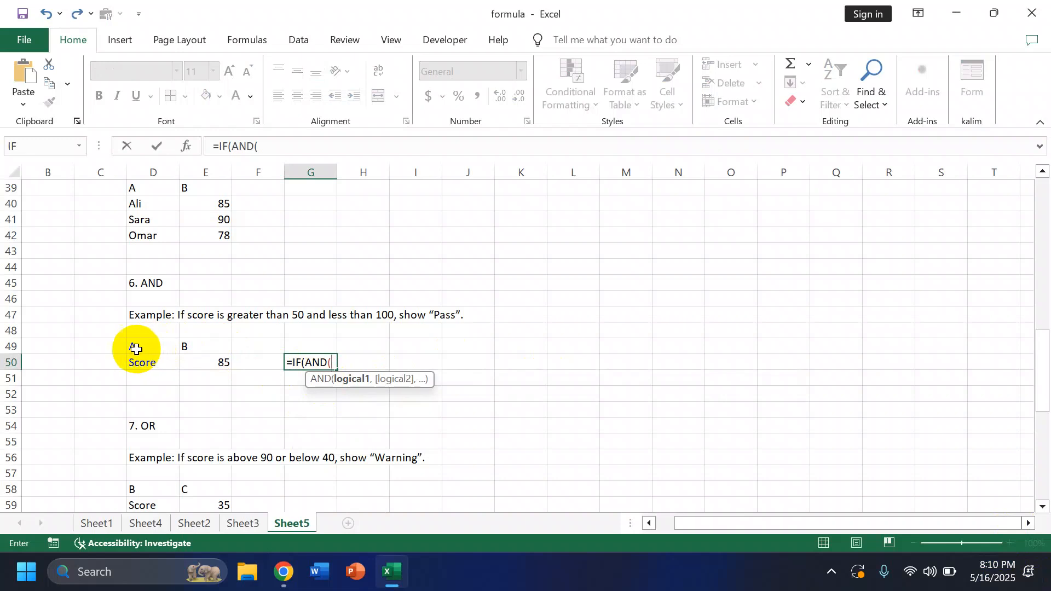
click(160, 347)
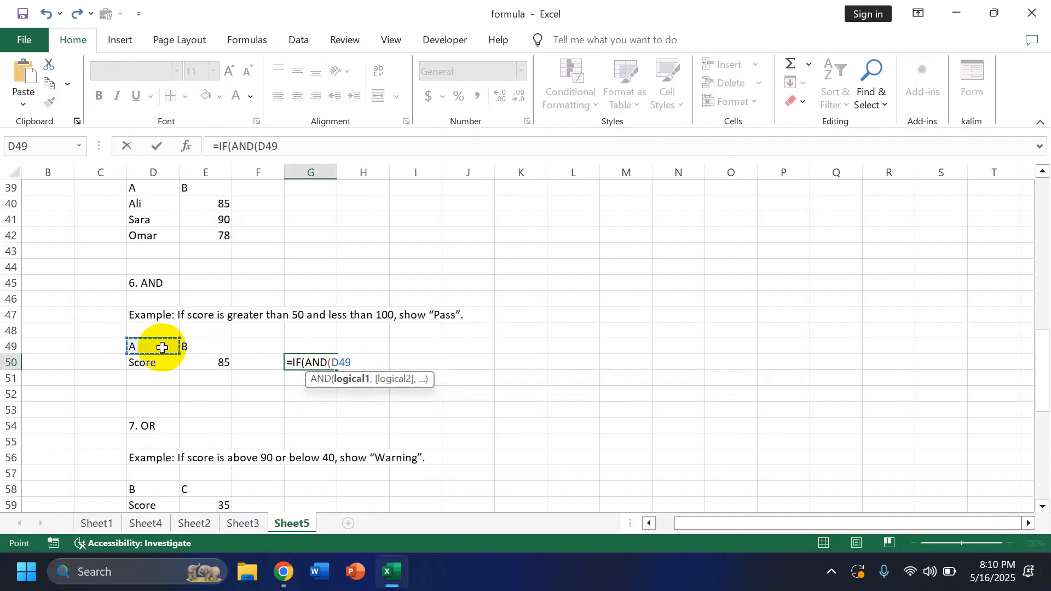
text(=)
text("A")
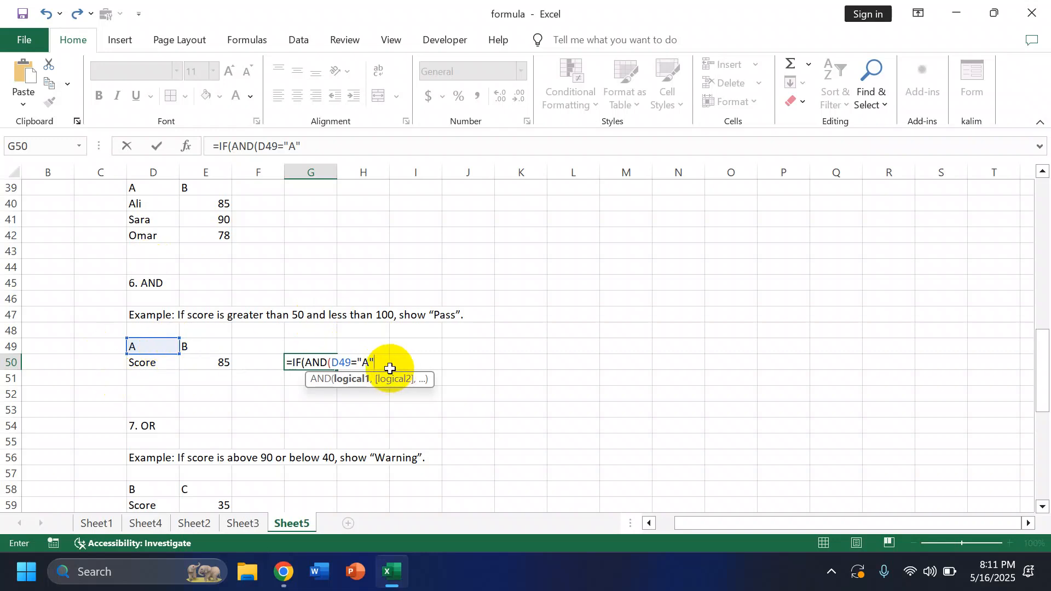
text(,)
Step: Add E49="B" as the second condition in G50's formula and close the AND function
click(203, 348)
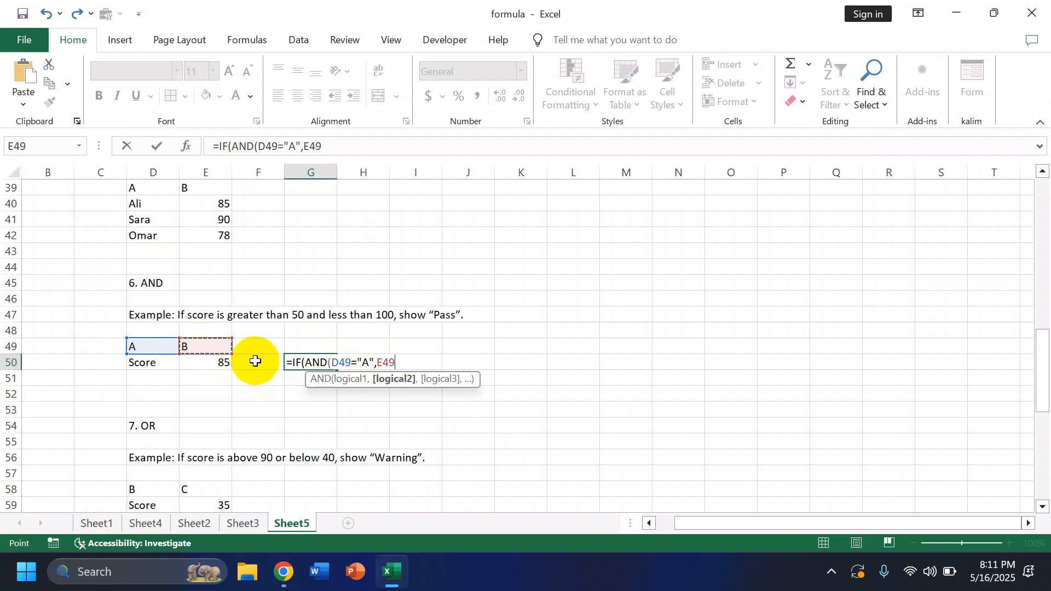
text(="B)
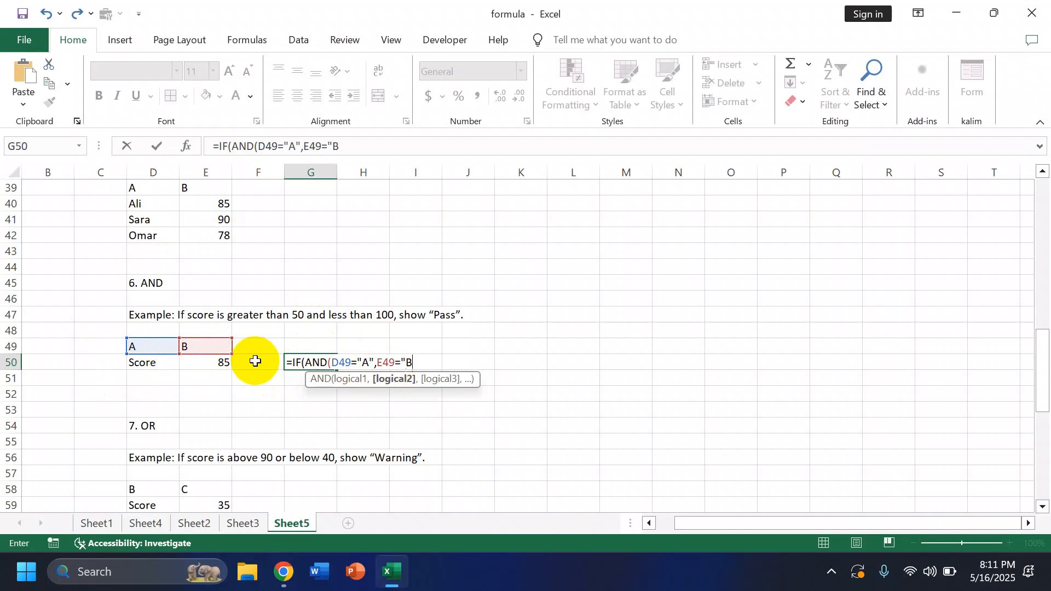
text("))
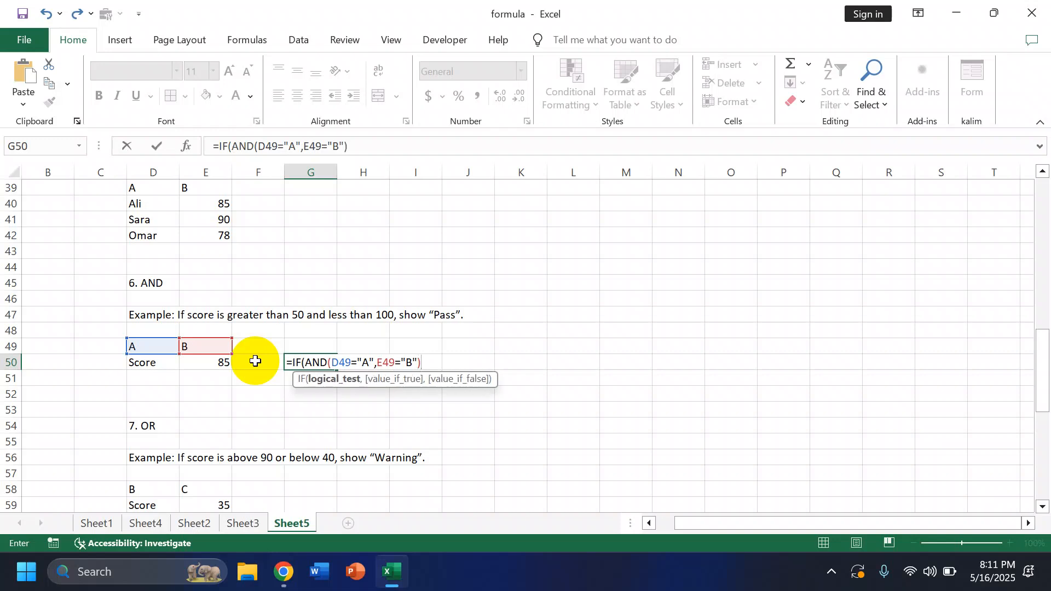
text(,"G)
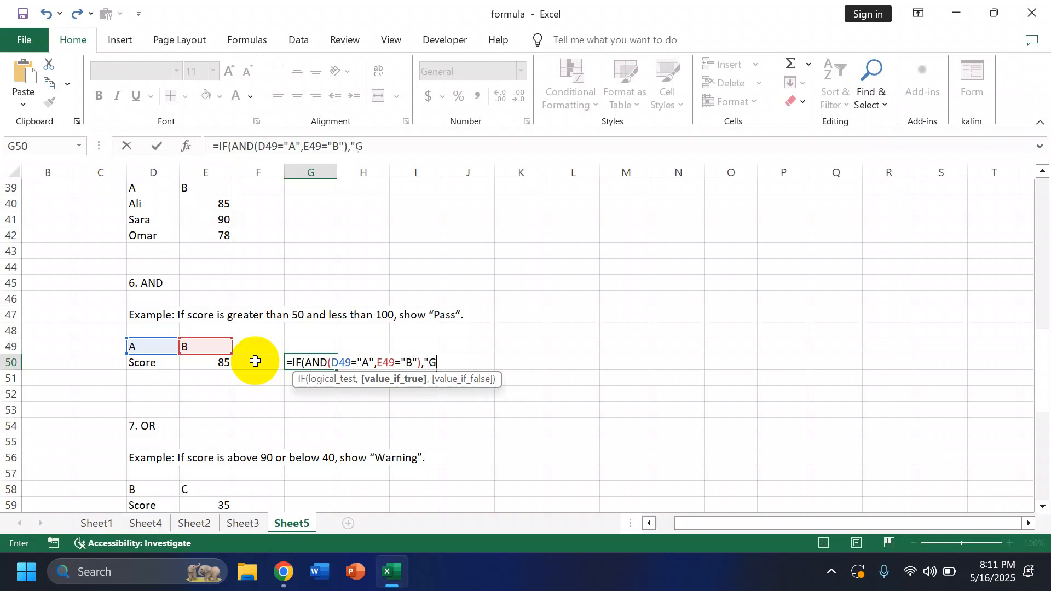
text(OOD)
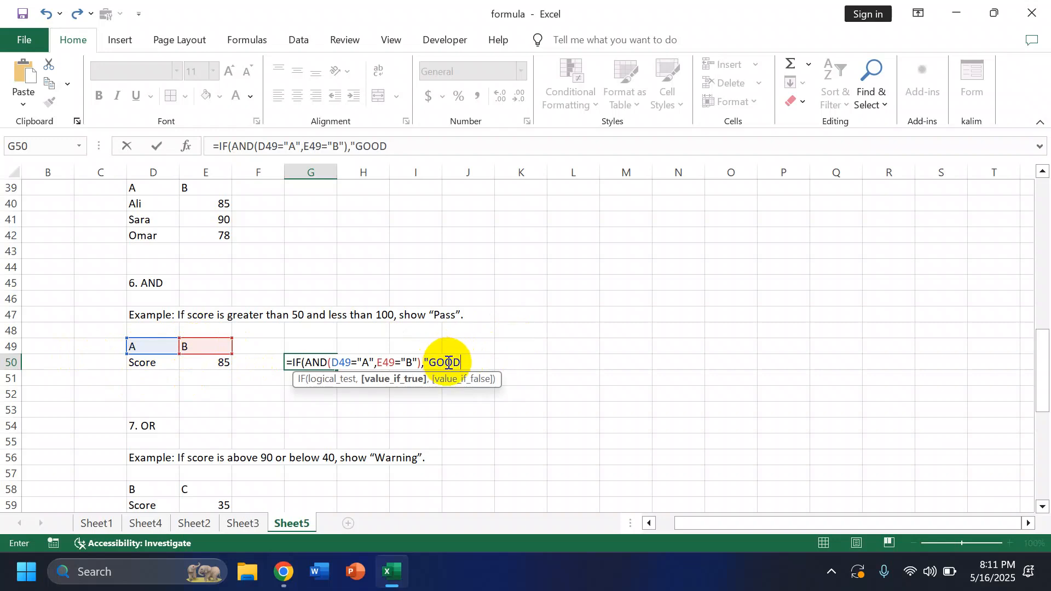
Step: Complete the IF formula in G50 so it returns "GOOD" when true and "BAD" when false
text(",)
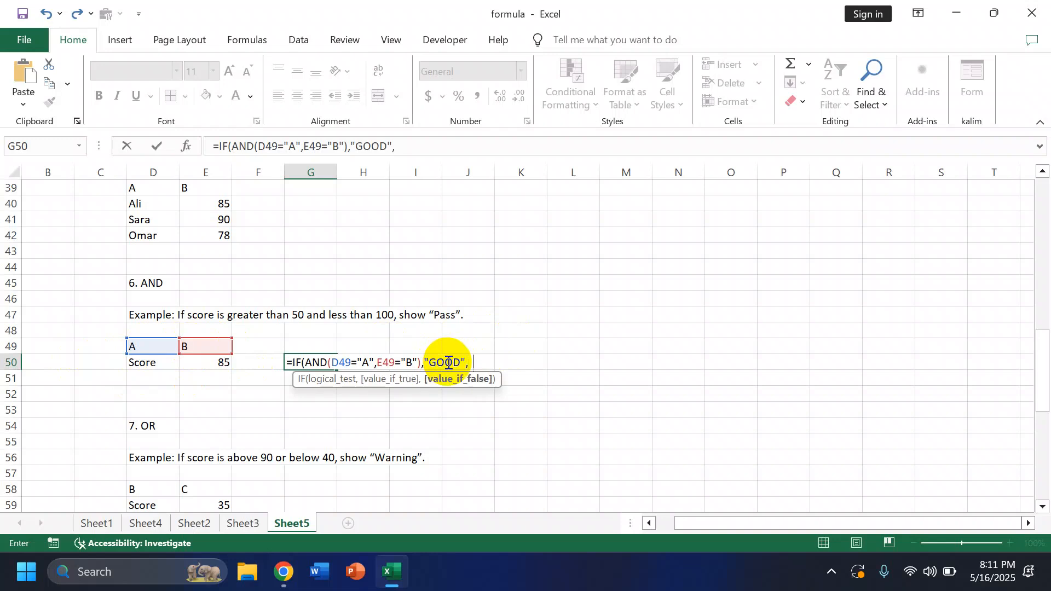
text("BAD"))
key(Return)
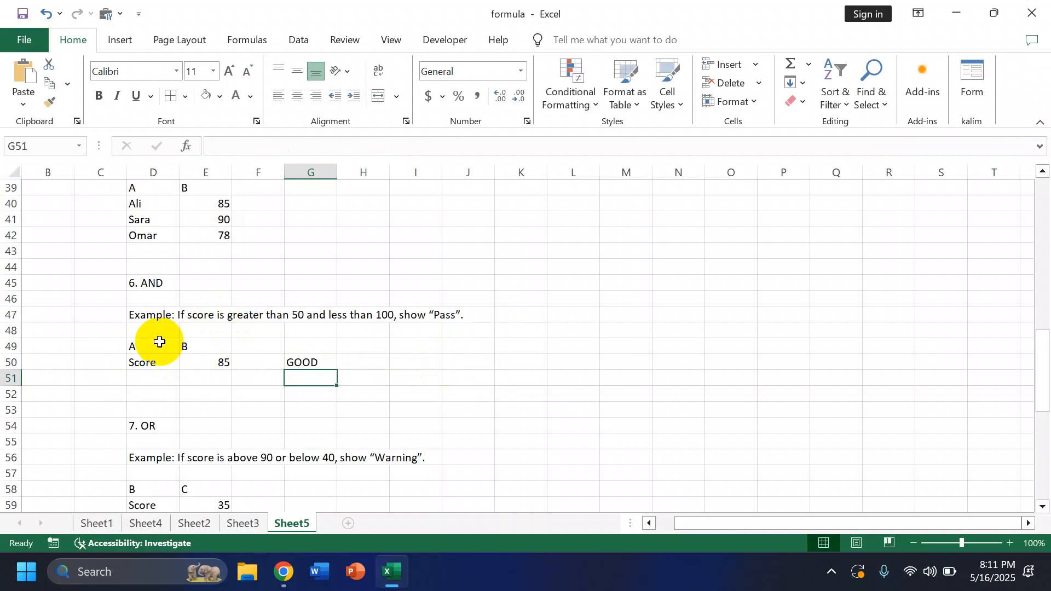
Step: Change E49 to "c" to test the AND formula with a failing second condition
click(193, 347)
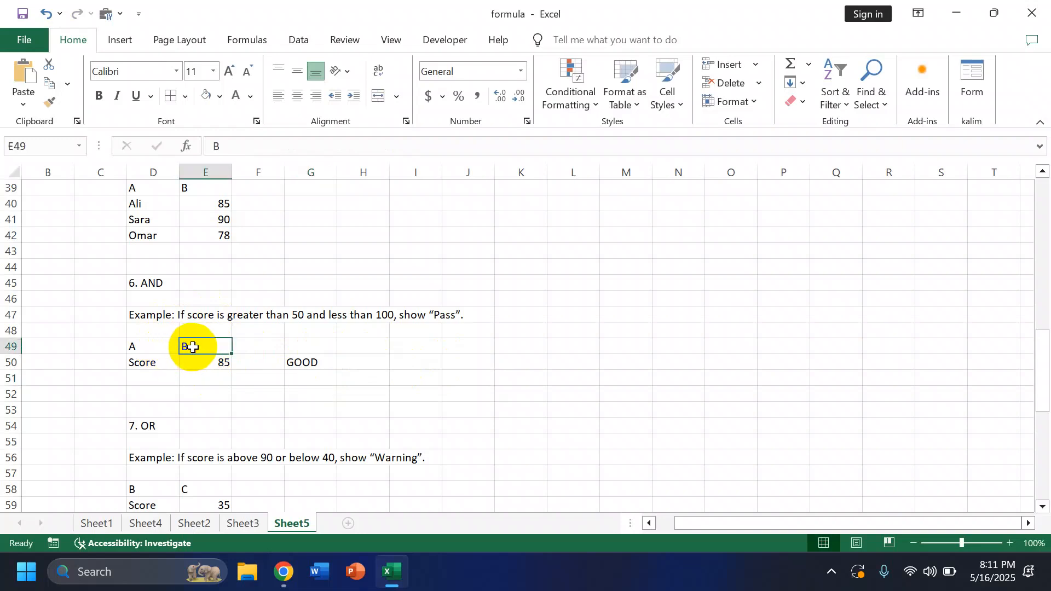
text(c)
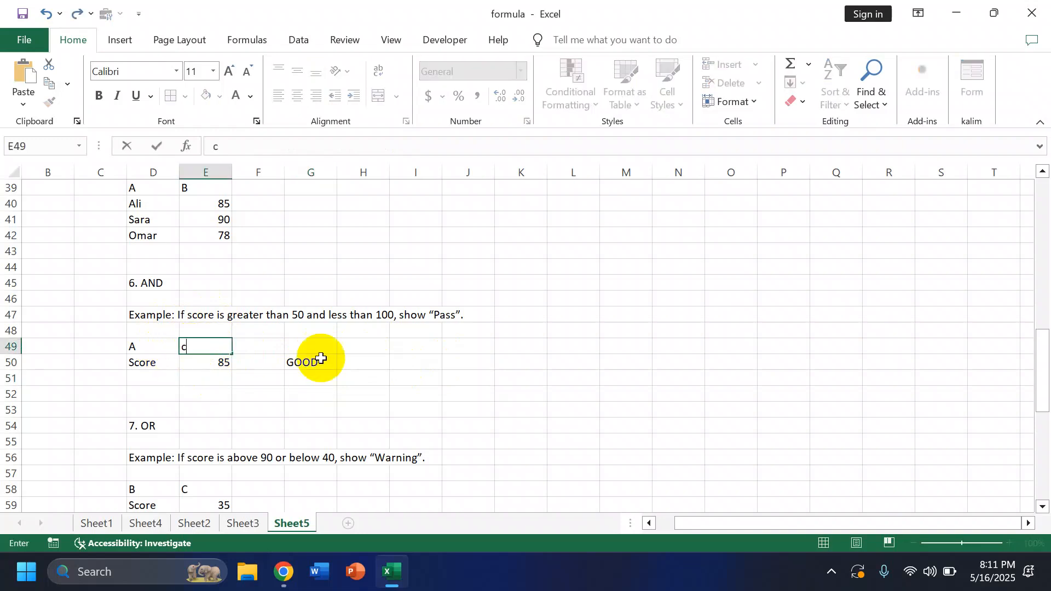
click(400, 392)
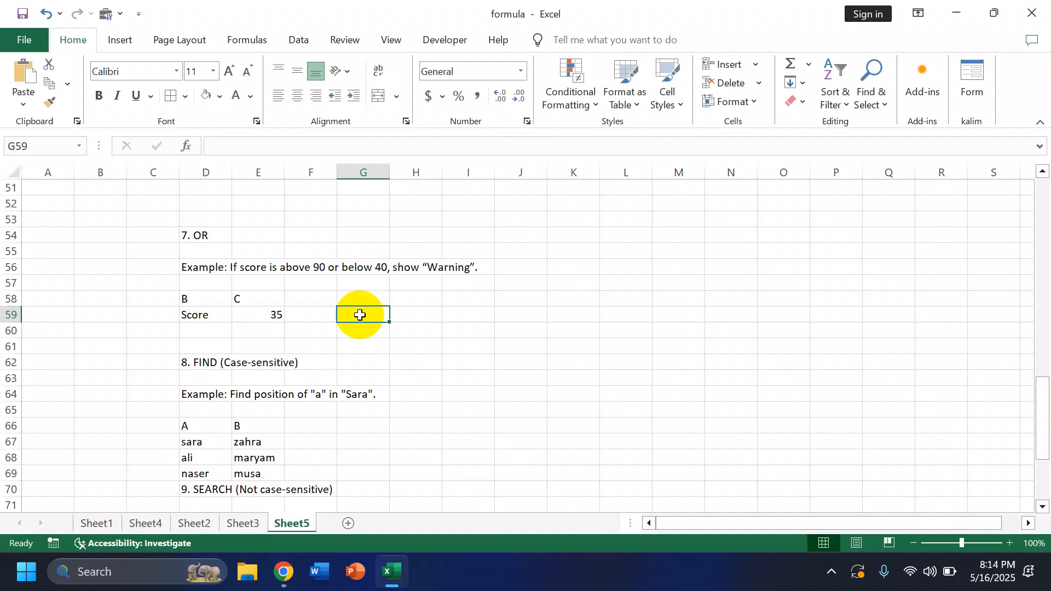
Step: In G59, start an IF formula with a nested OR whose first condition is D58="B"
text(=)
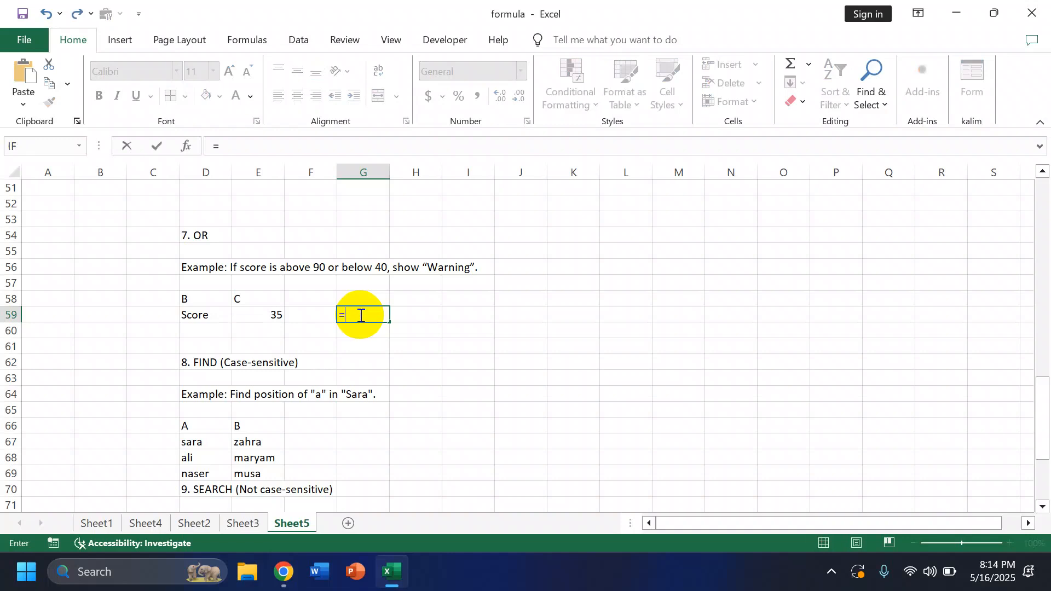
text(if)
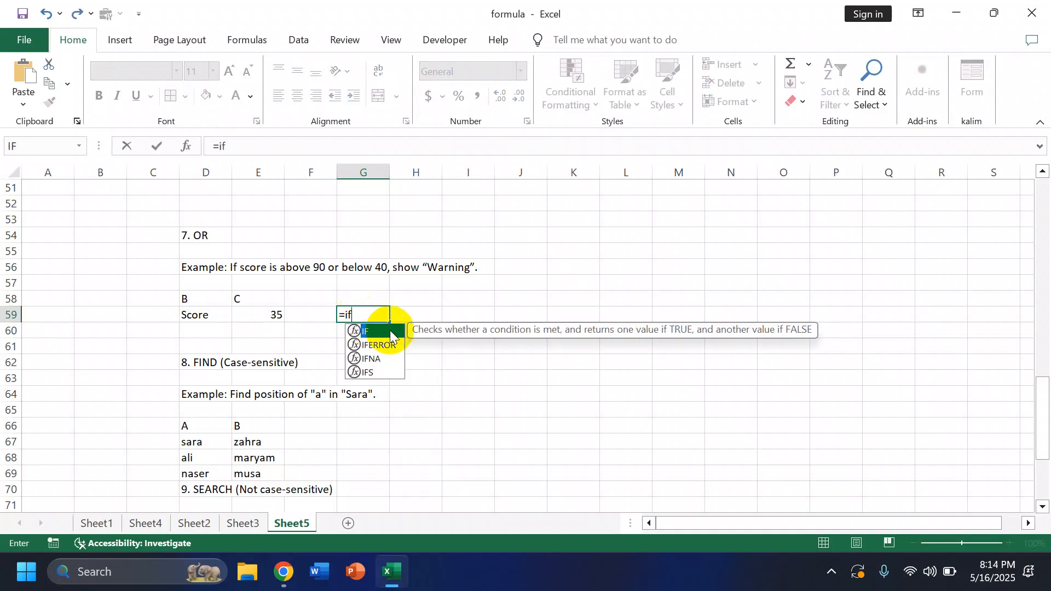
double_click(391, 333)
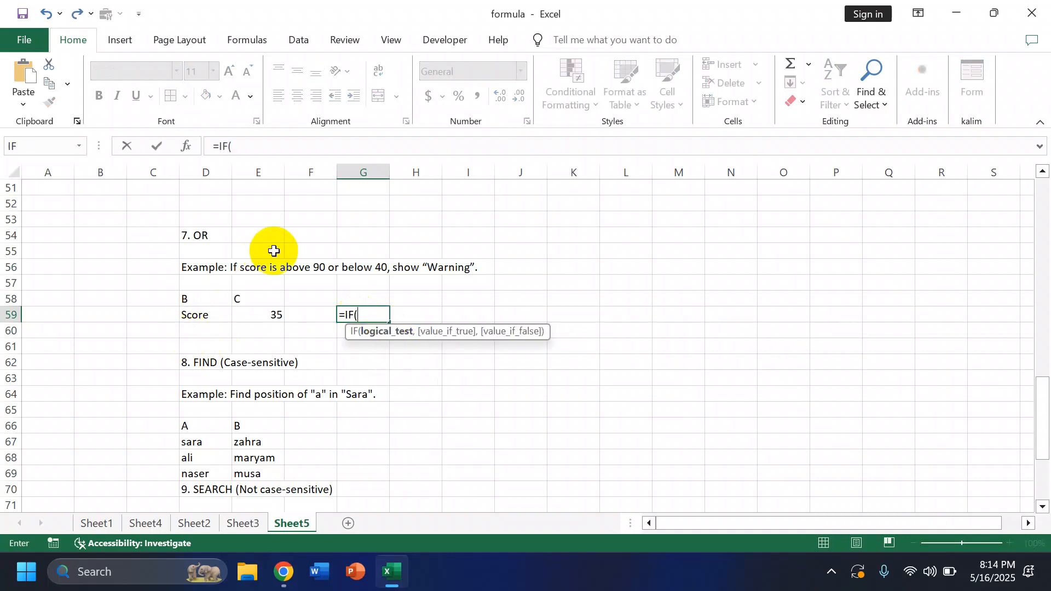
text(or)
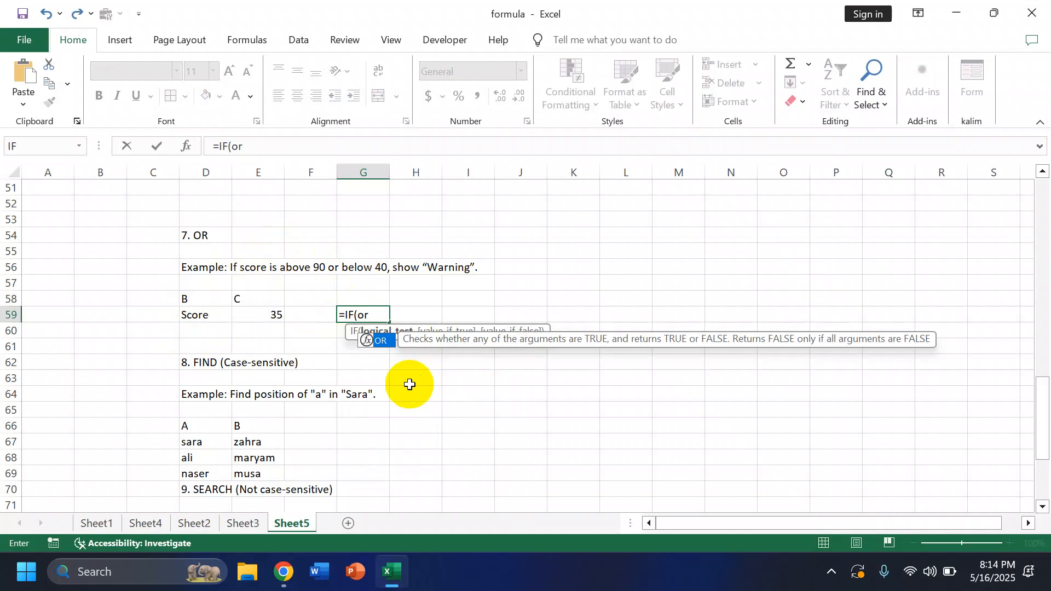
double_click(381, 344)
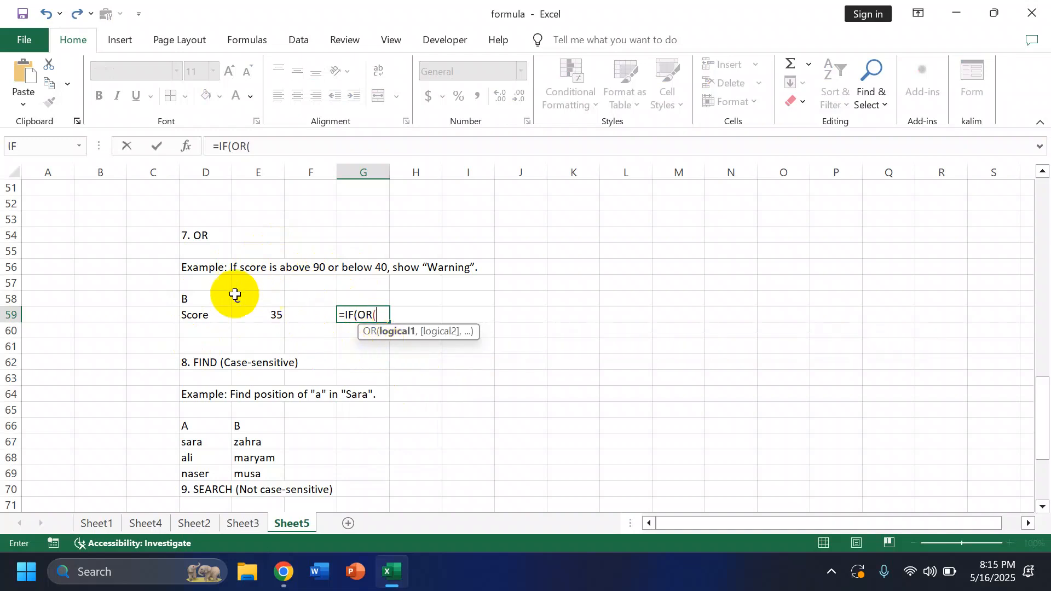
click(203, 302)
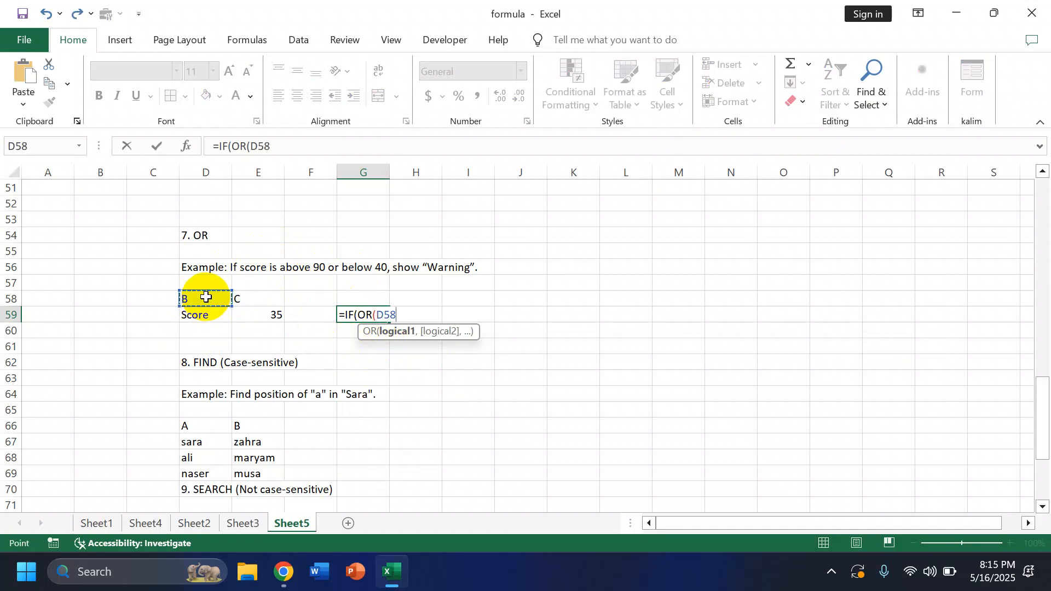
text(="B",)
Step: Add E58="C" as the second condition in G59's formula and close the OR function
click(255, 297)
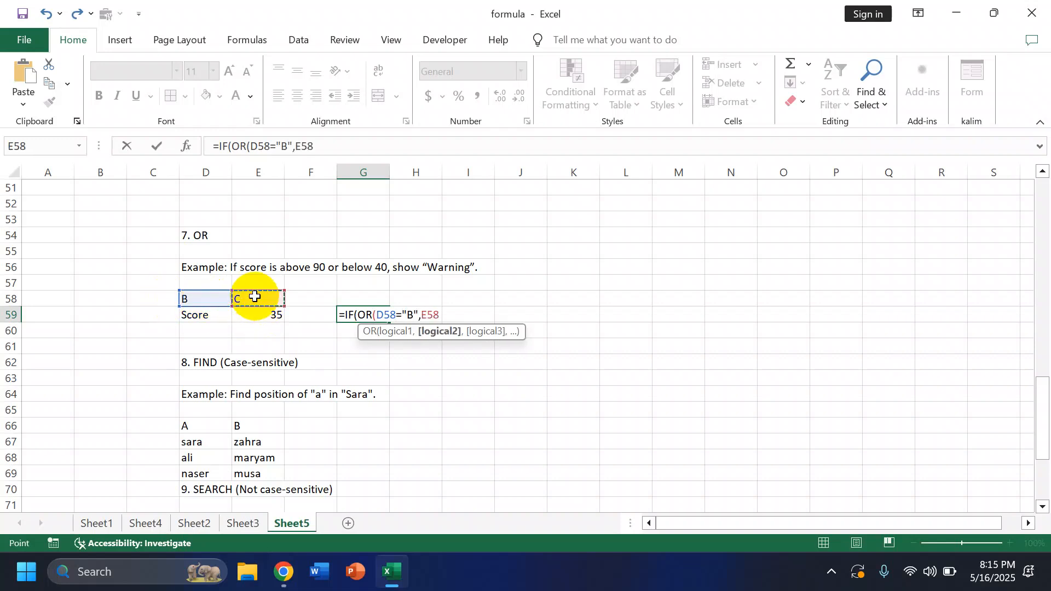
text(="C)
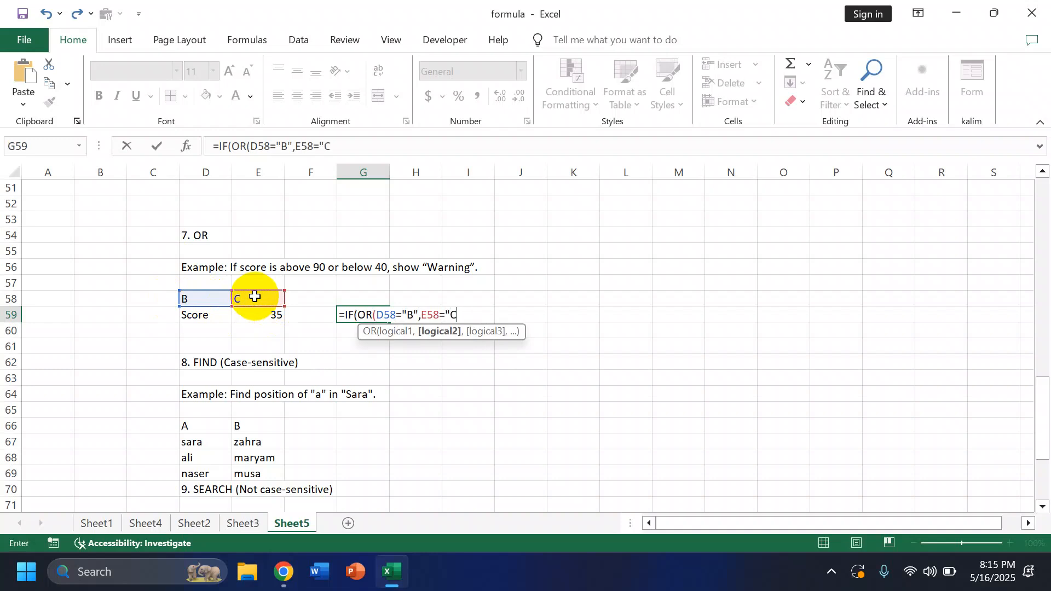
text("))
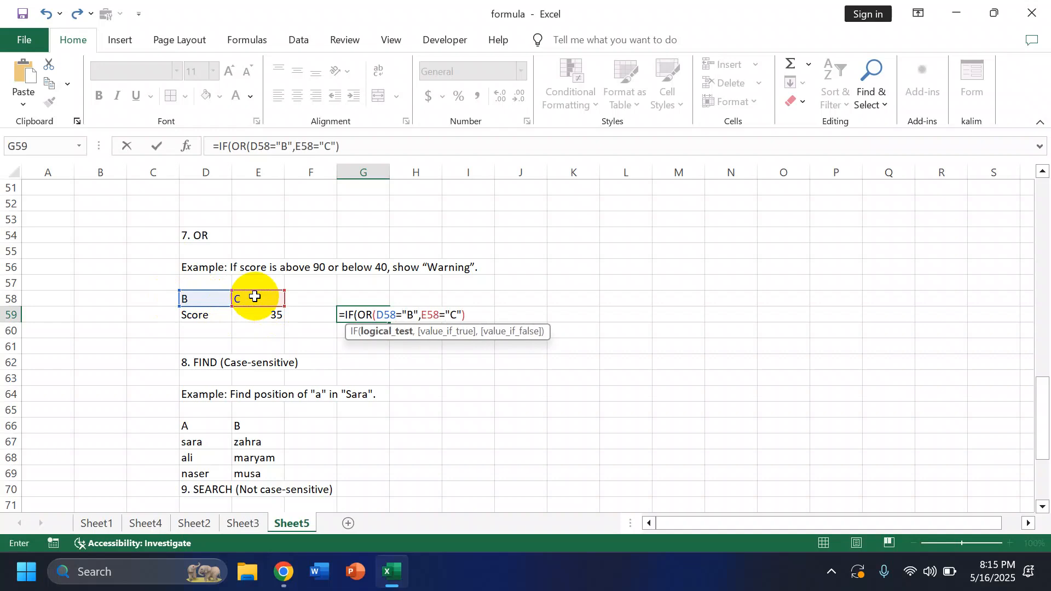
text(,")
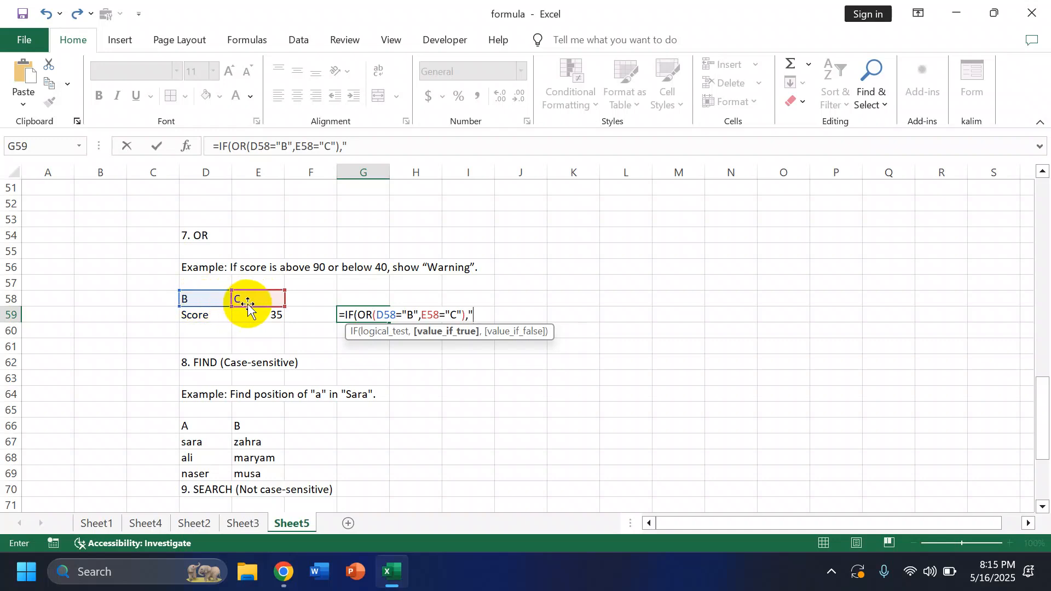
text(PASS","FAIL")
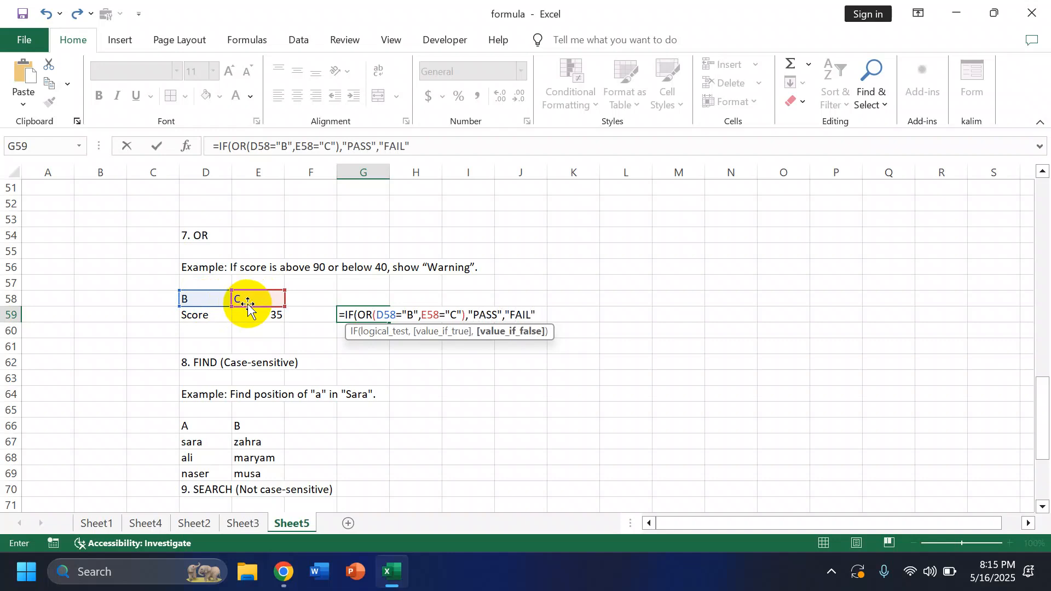
Step: Decline the suggested formula correction, add the final closing parenthesis to G59's formula manually and commit it
key(Return)
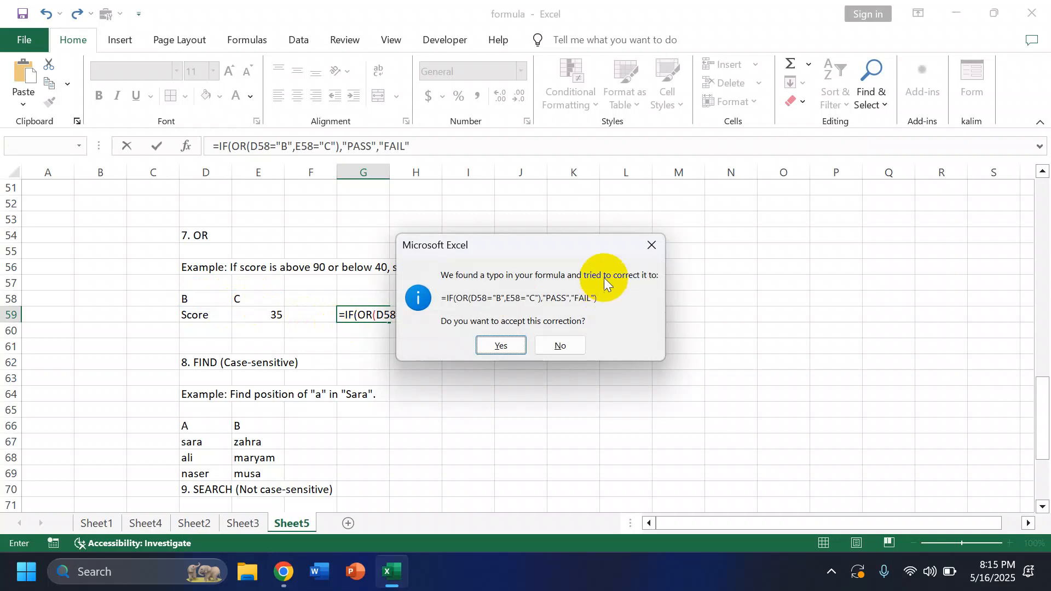
click(650, 244)
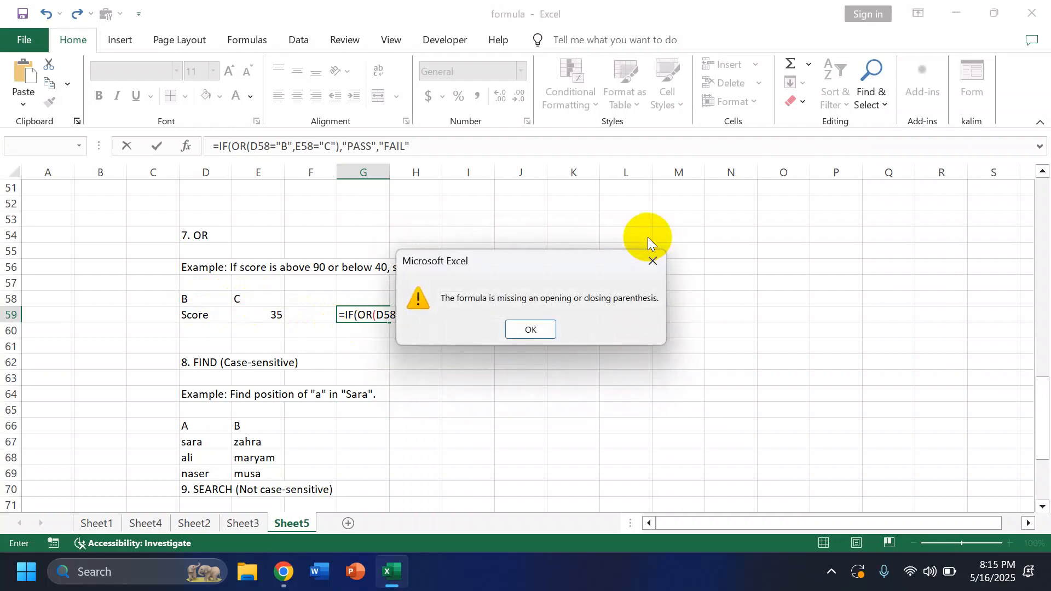
click(544, 327)
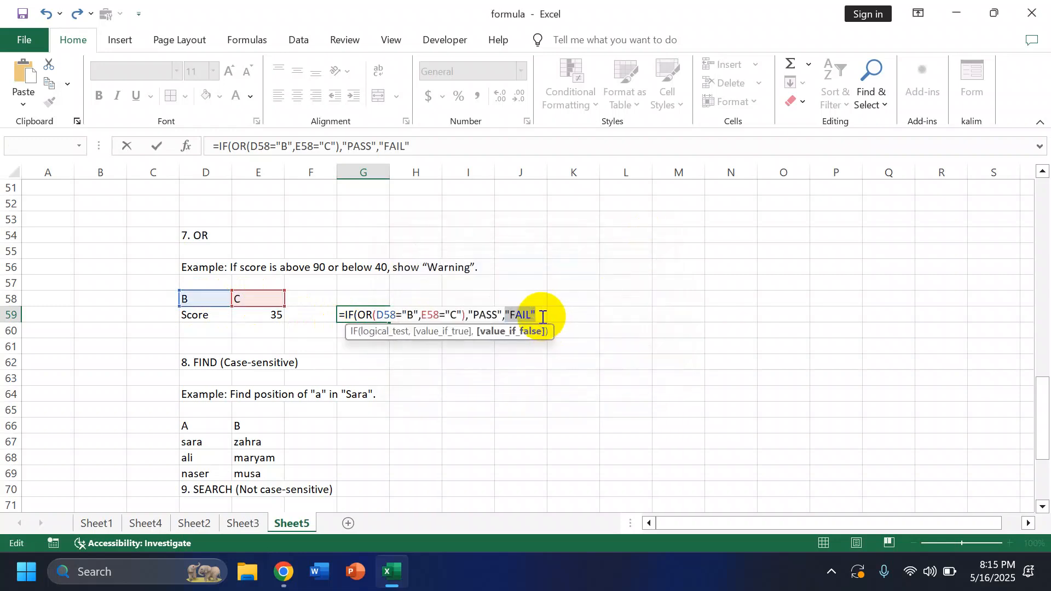
click(542, 315)
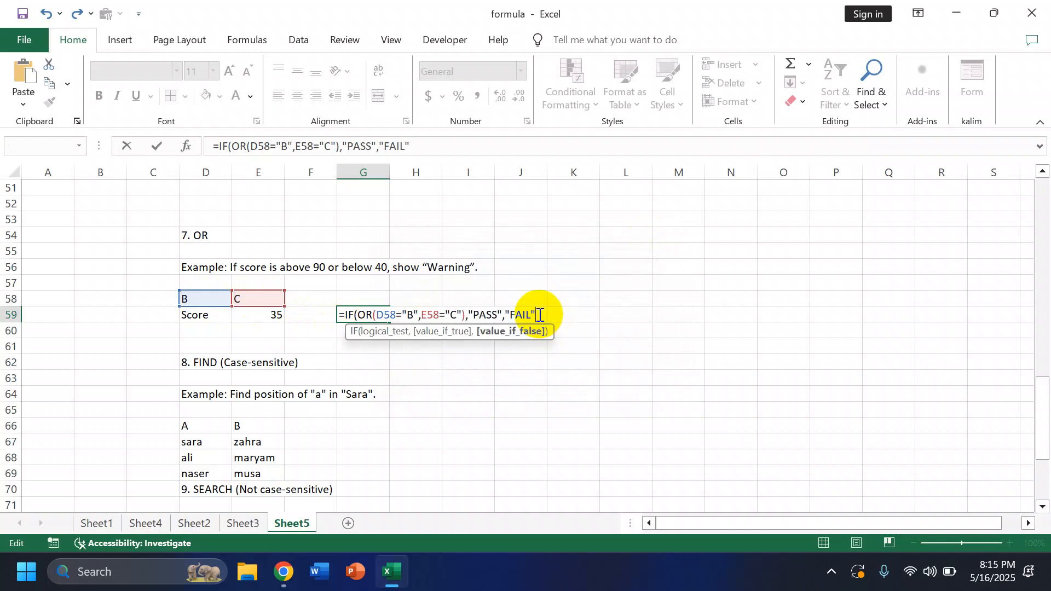
text())
key(Return)
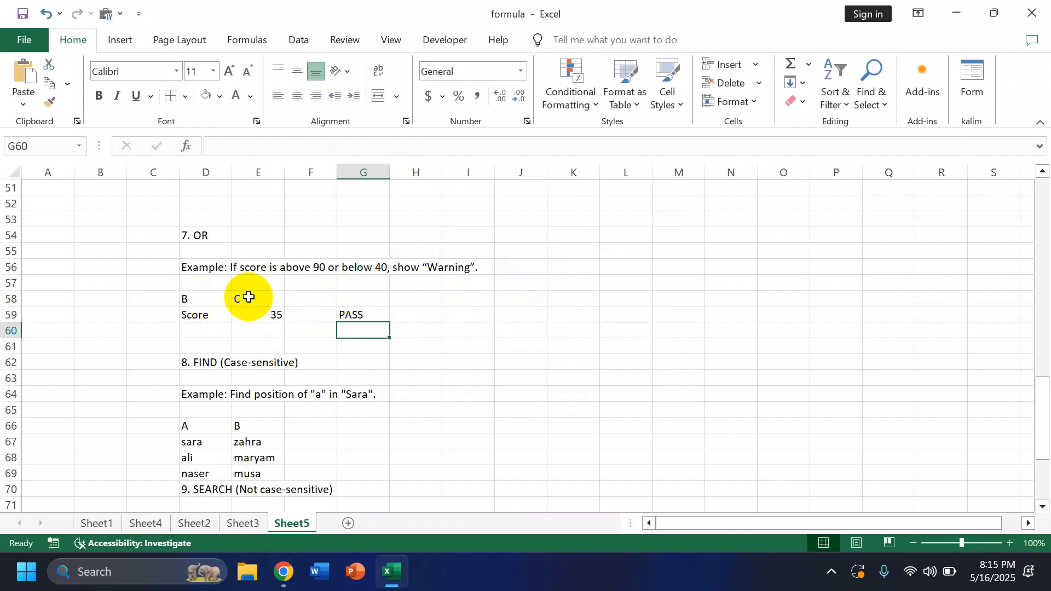
Step: Test the OR formula by changing E58 to "A" and D58 to "C"
click(249, 296)
text(A)
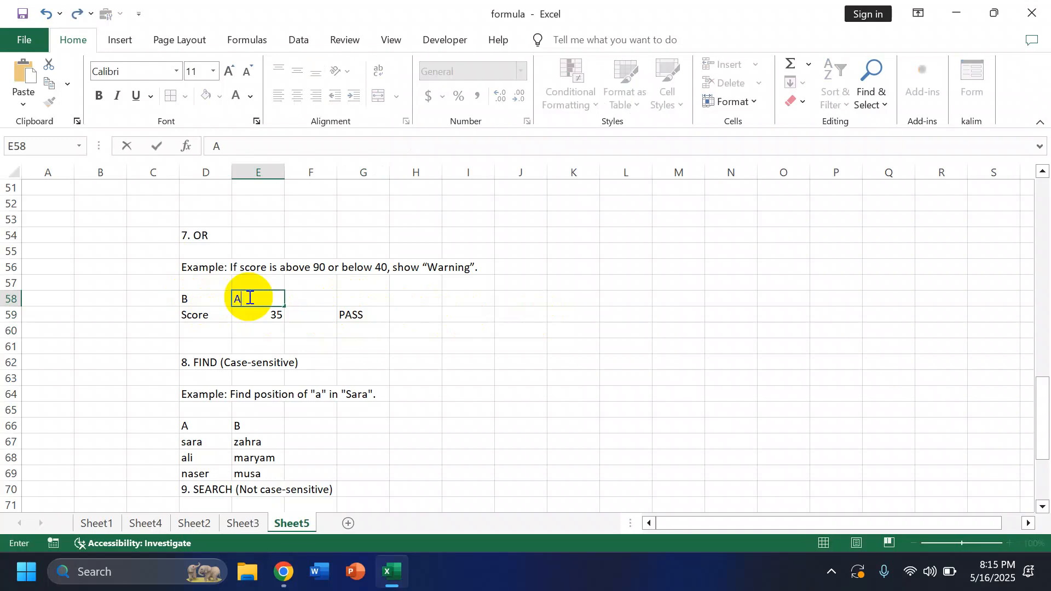
click(382, 326)
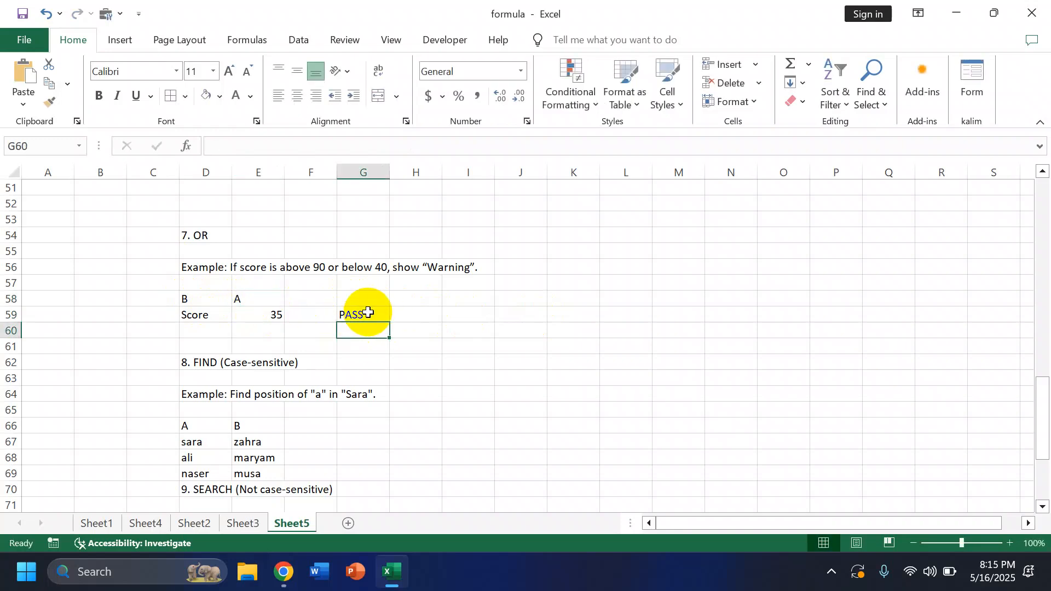
click(217, 302)
text(C)
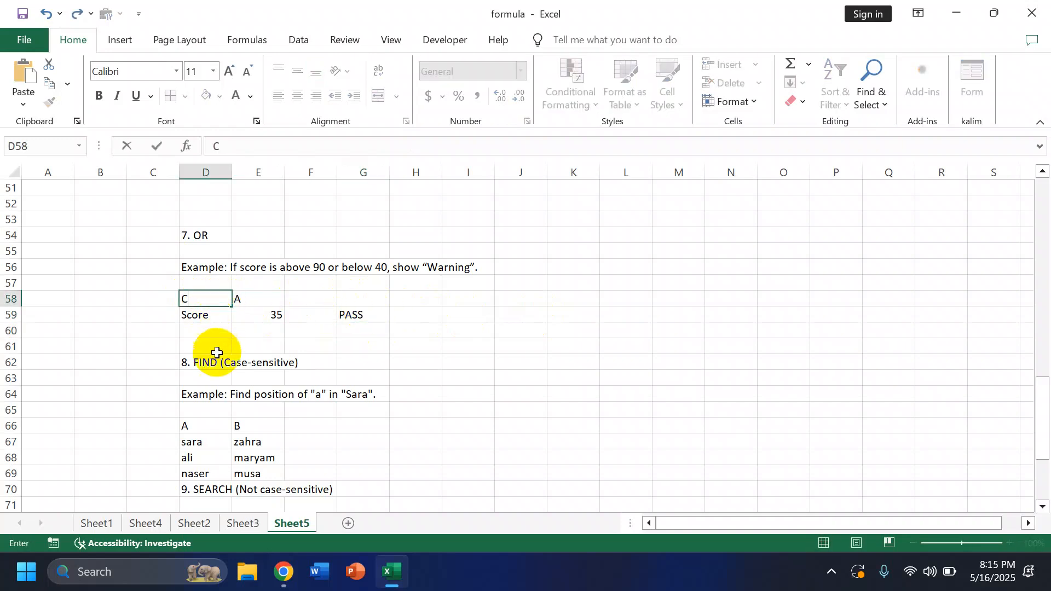
click(148, 346)
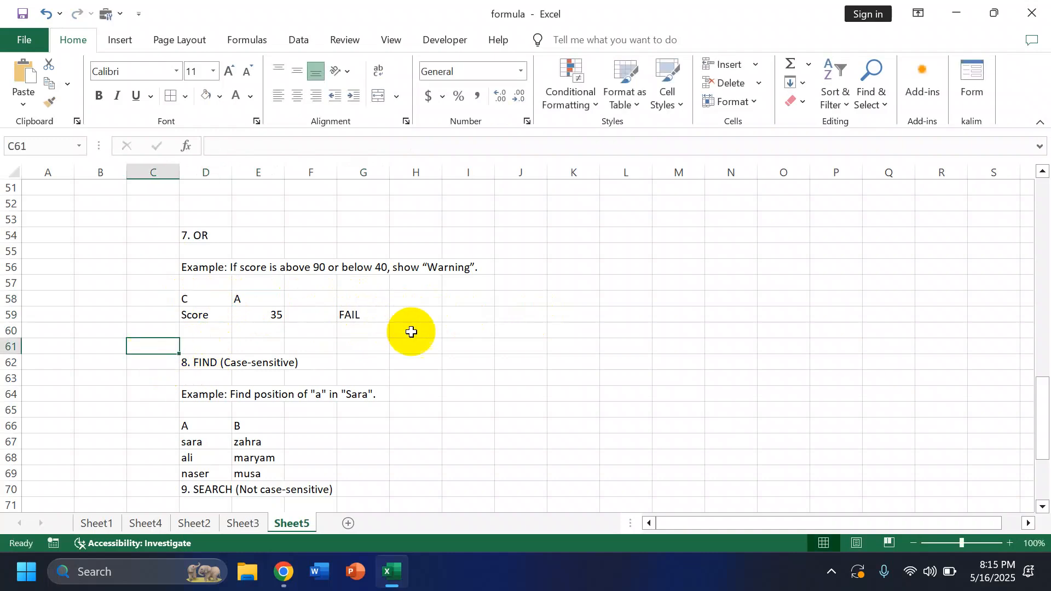
scroll(401, 384, up, 3)
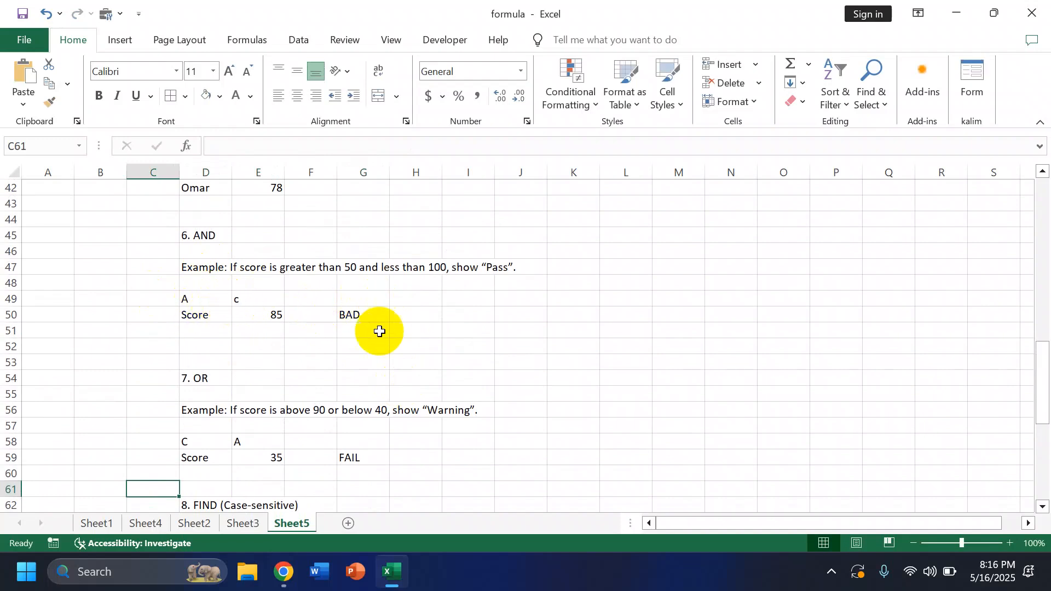
scroll(386, 348, down, 1)
scroll(386, 348, up, 1)
Step: In G67, enter a FIND formula that returns the position of lowercase "a" within D67
scroll(386, 348, down, 2)
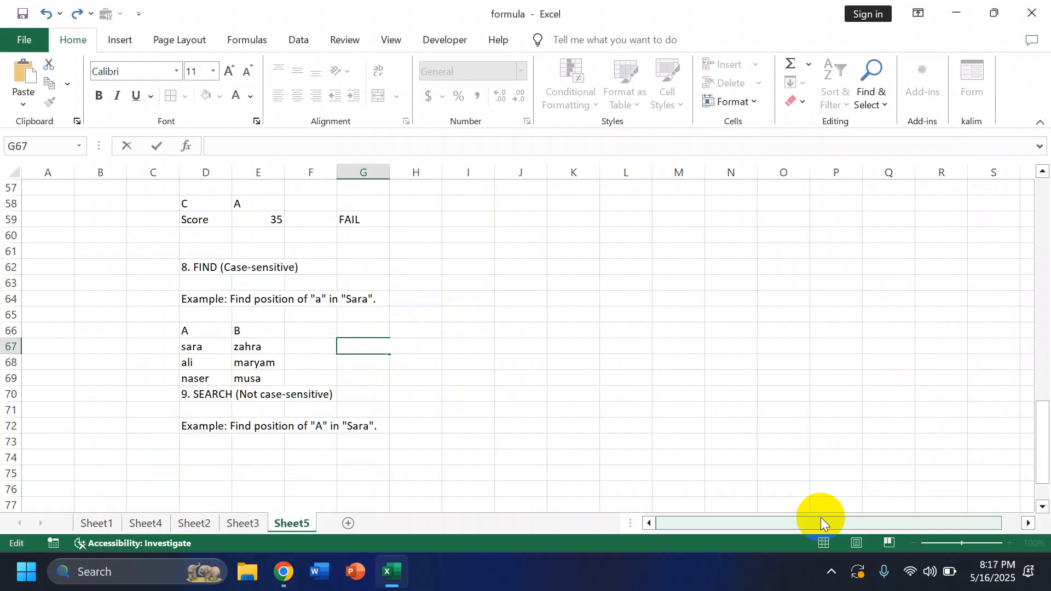
text(=)
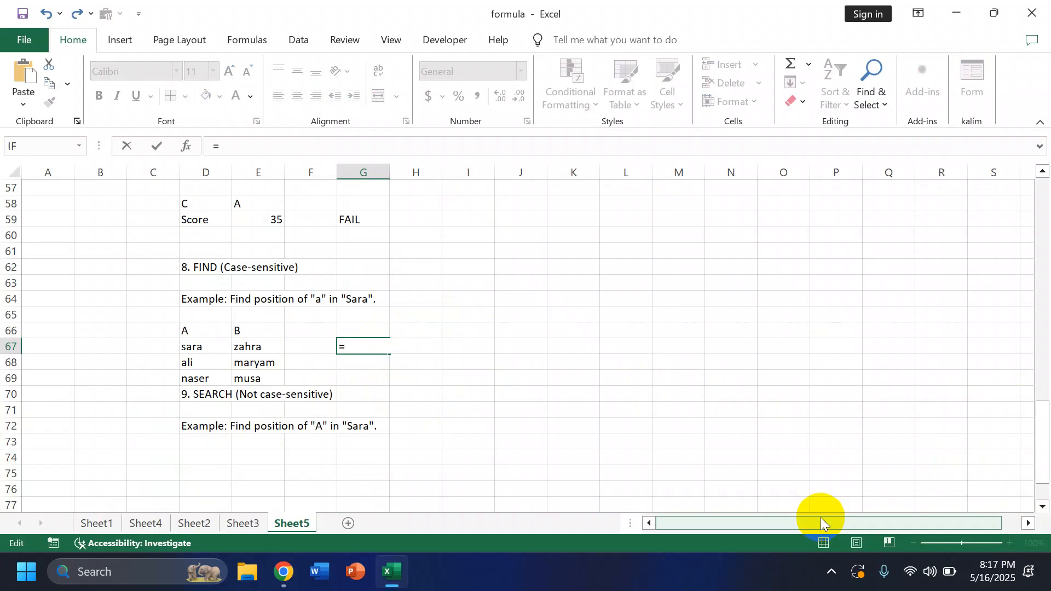
text(find)
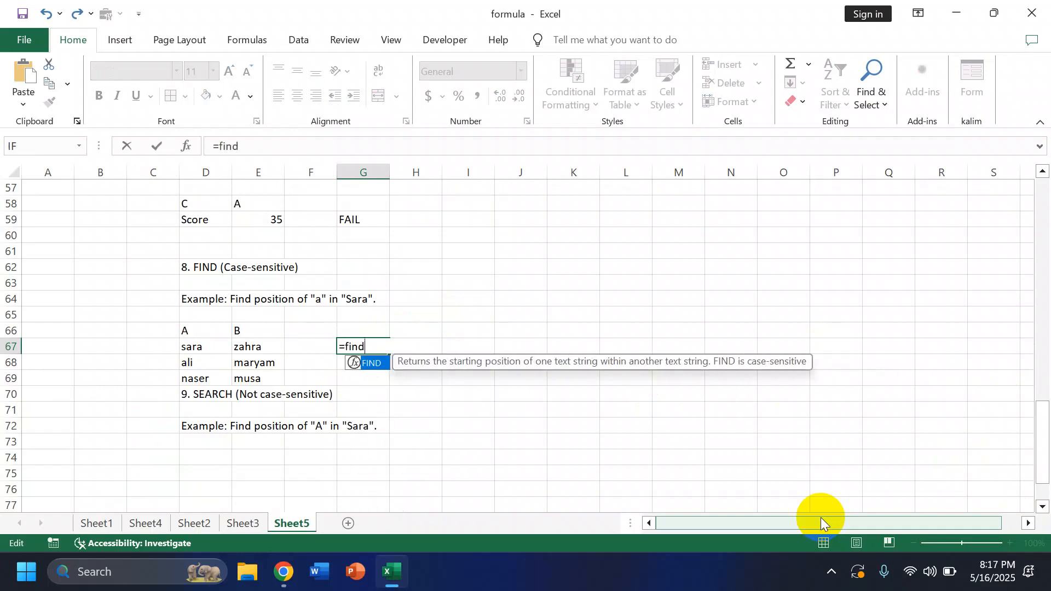
double_click(382, 363)
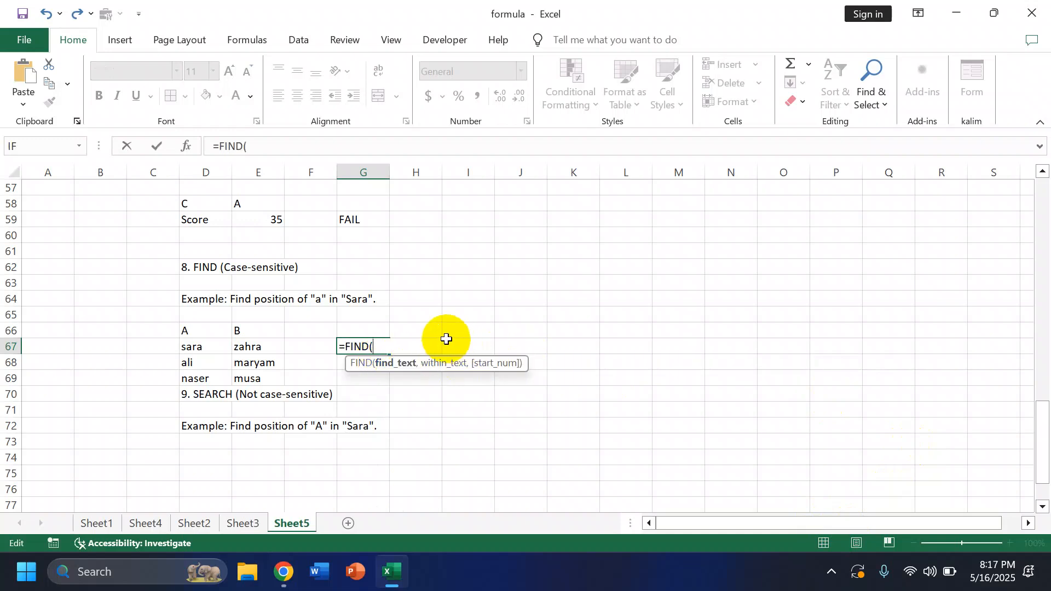
text(")
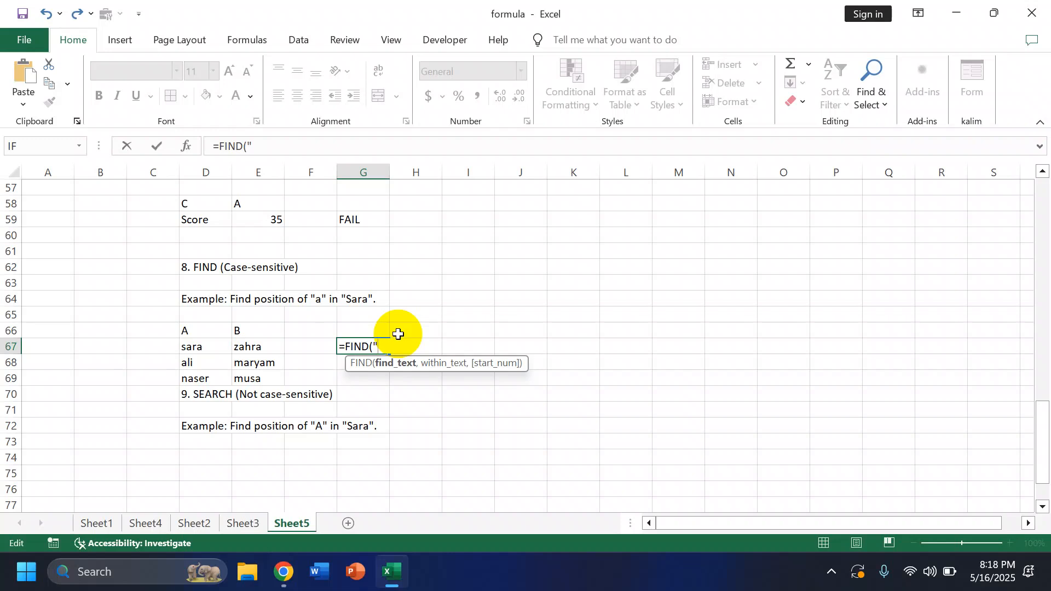
text(A)
key(BackSpace)
text(a",)
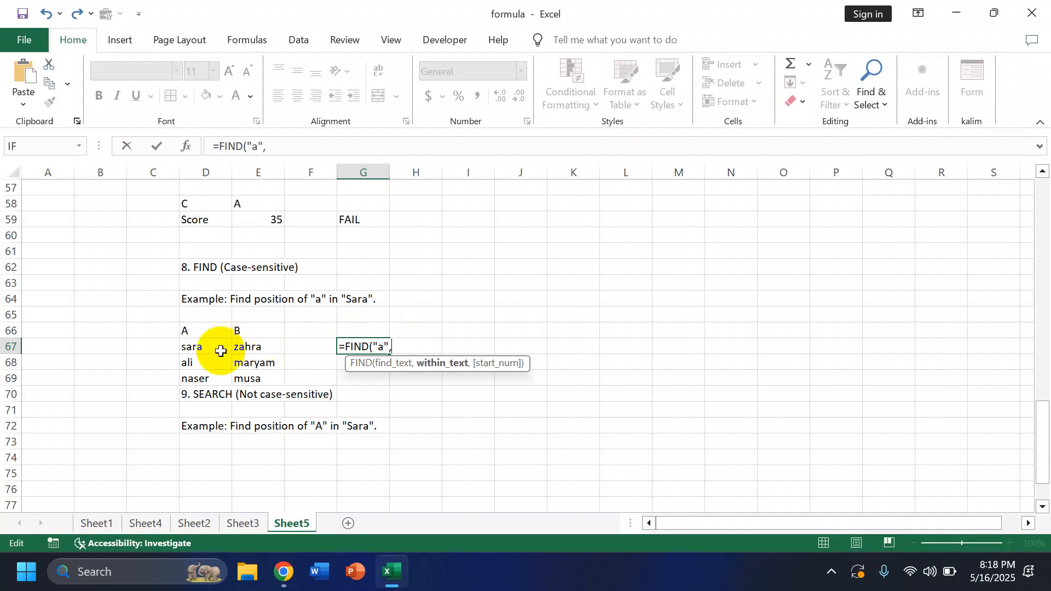
click(221, 351)
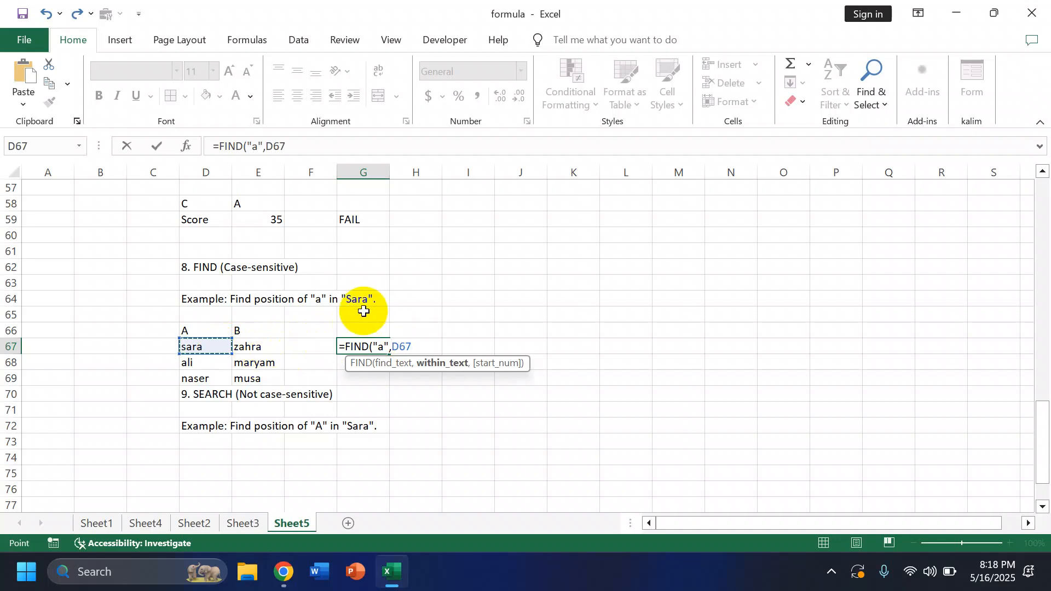
key(Return)
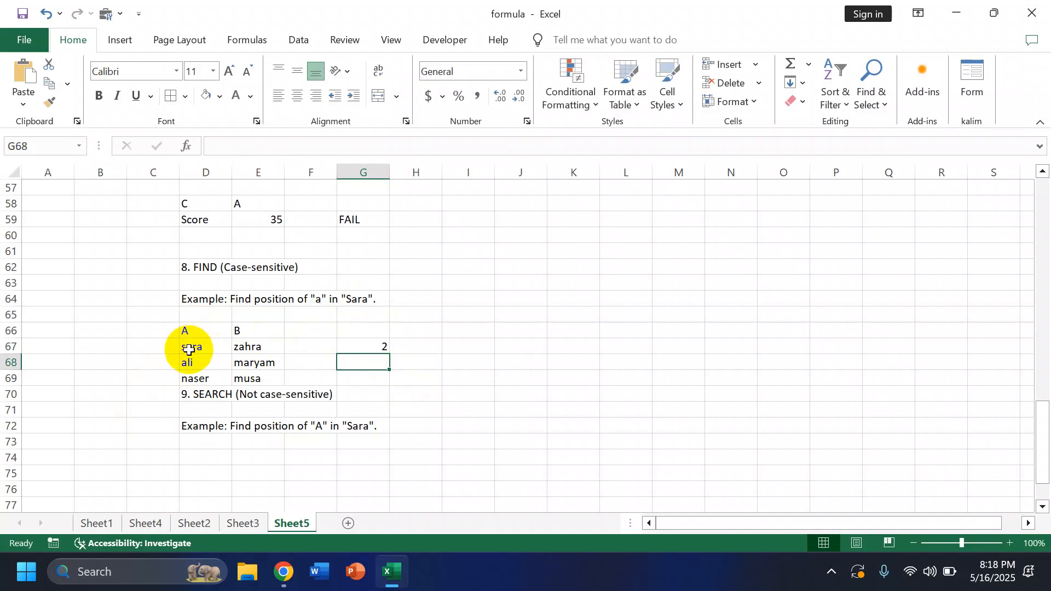
Step: Change the search text in G67's FIND formula to uppercase "A" to test case sensitivity
double_click(368, 345)
click(382, 347)
key(BackSpace)
text(A",D67))
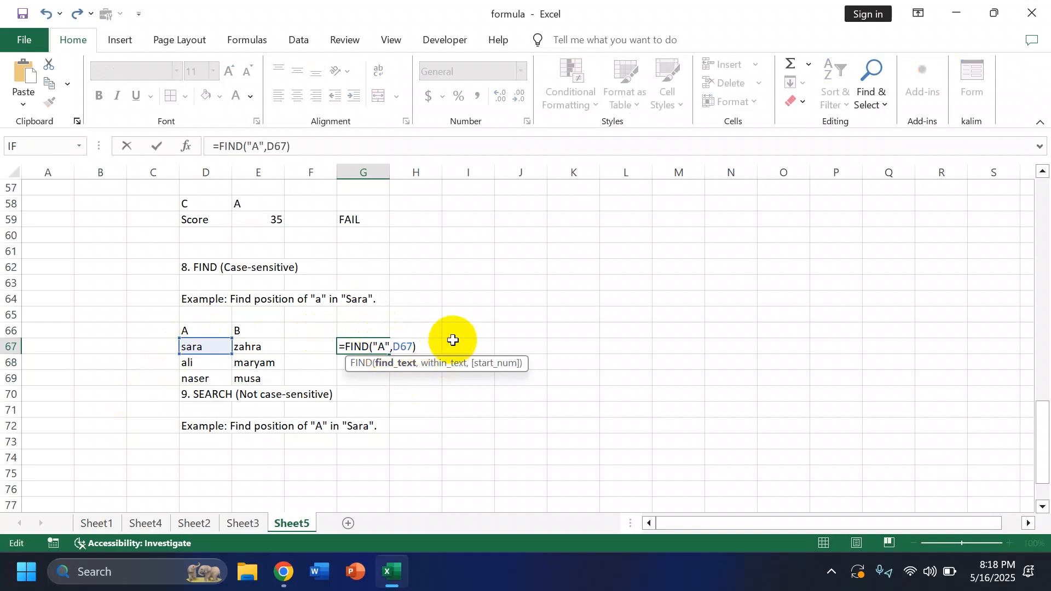
key(Return)
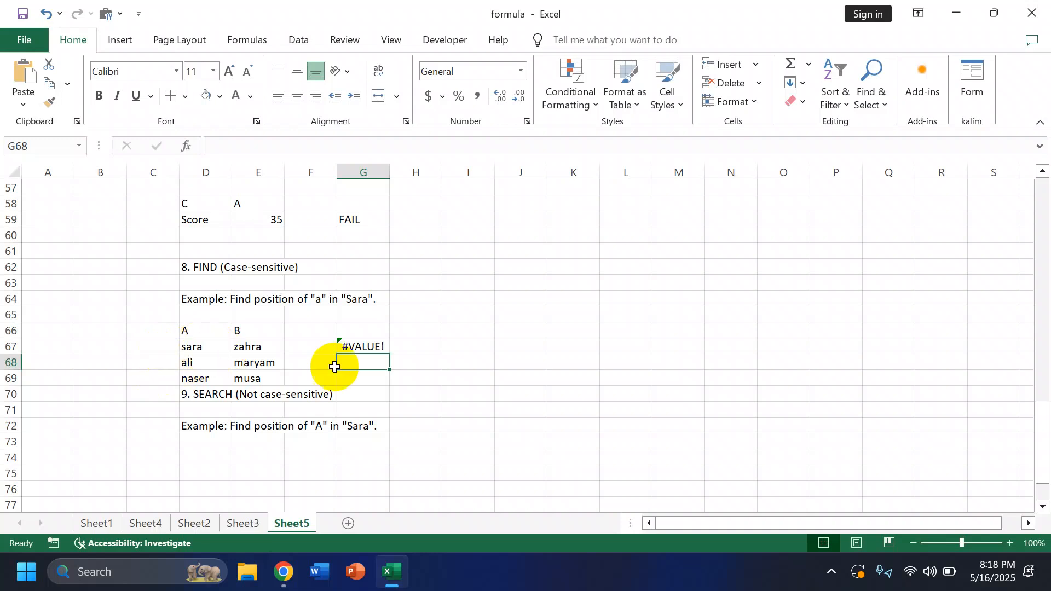
scroll(796, 450, down, 1)
scroll(795, 451, down, 1)
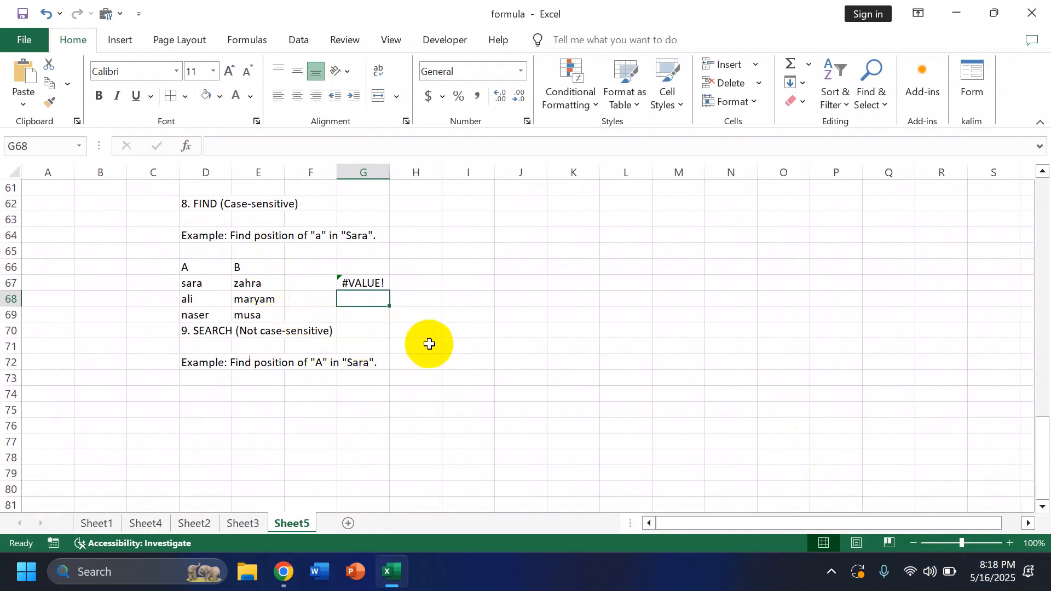
Step: In G69, enter the formula =SEARCH("A",D67) to find the letter's position regardless of case, and reopen the formula for inspection
click(386, 331)
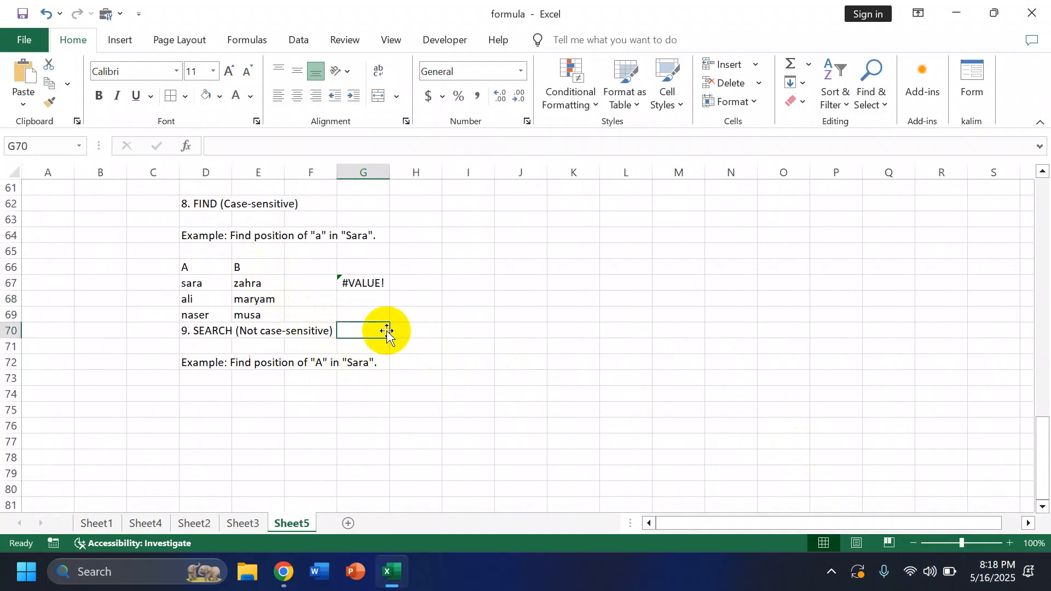
click(358, 314)
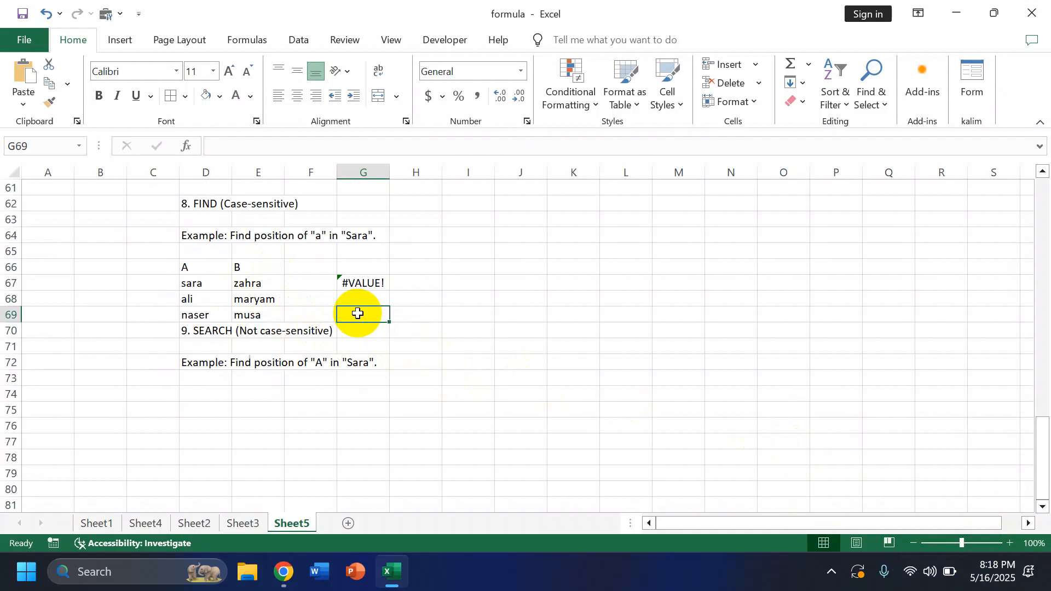
text(=)
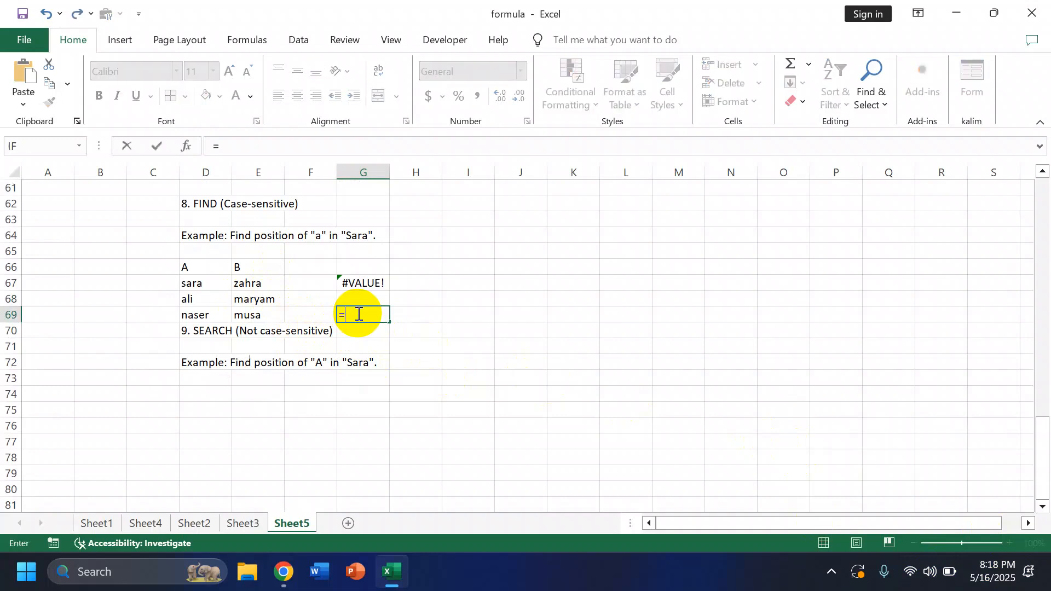
text(sear)
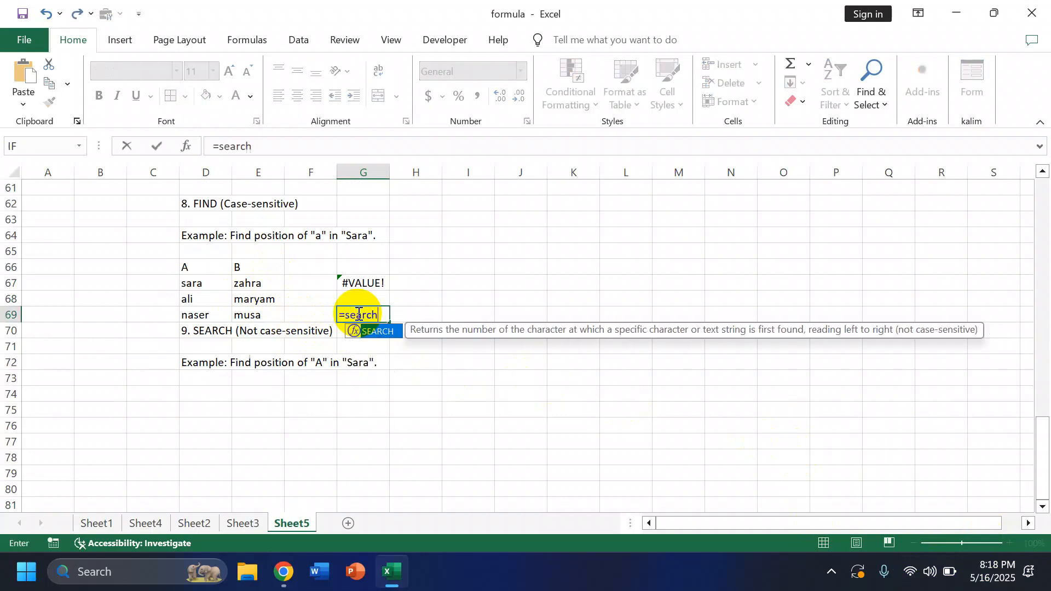
text(ch)
double_click(373, 329)
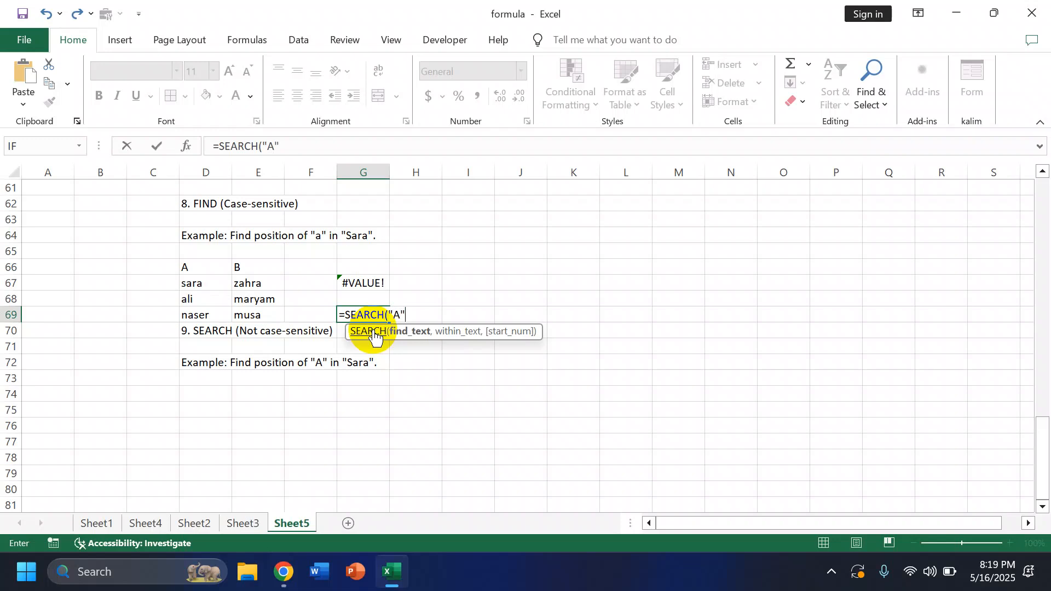
text(,)
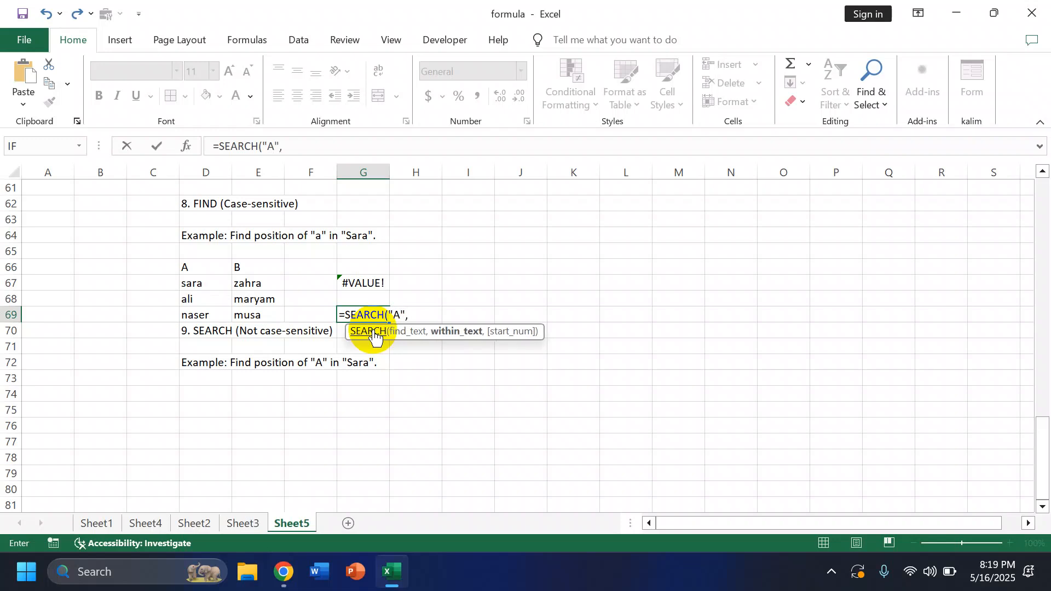
click(198, 283)
key(Return)
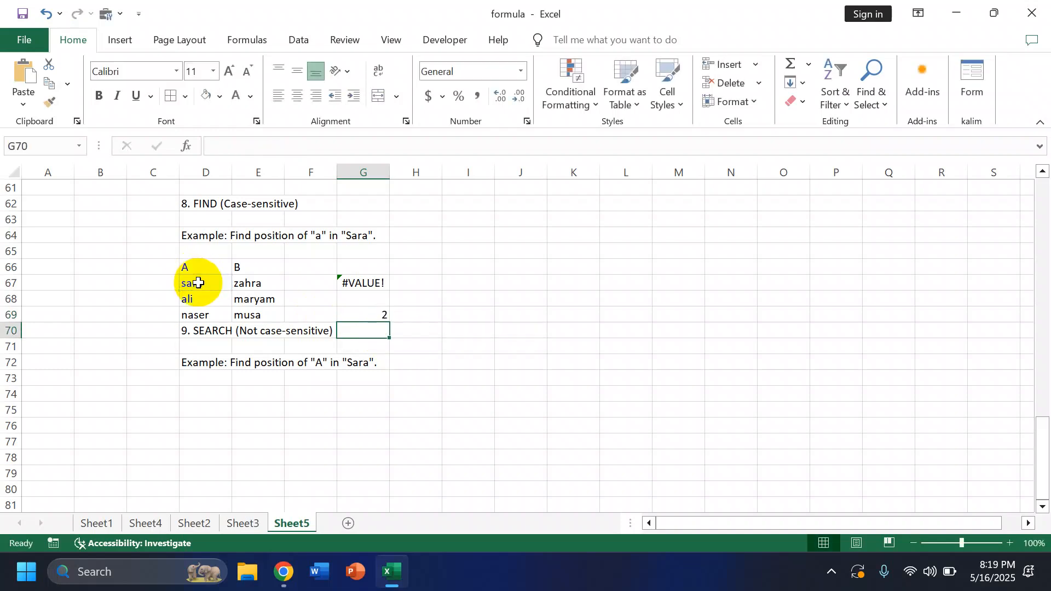
double_click(383, 314)
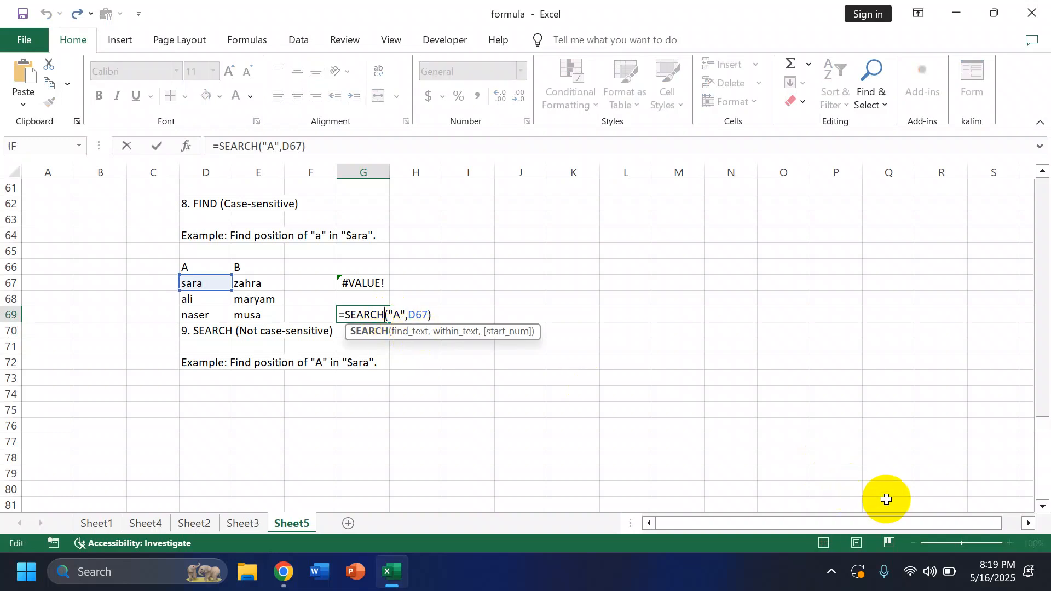